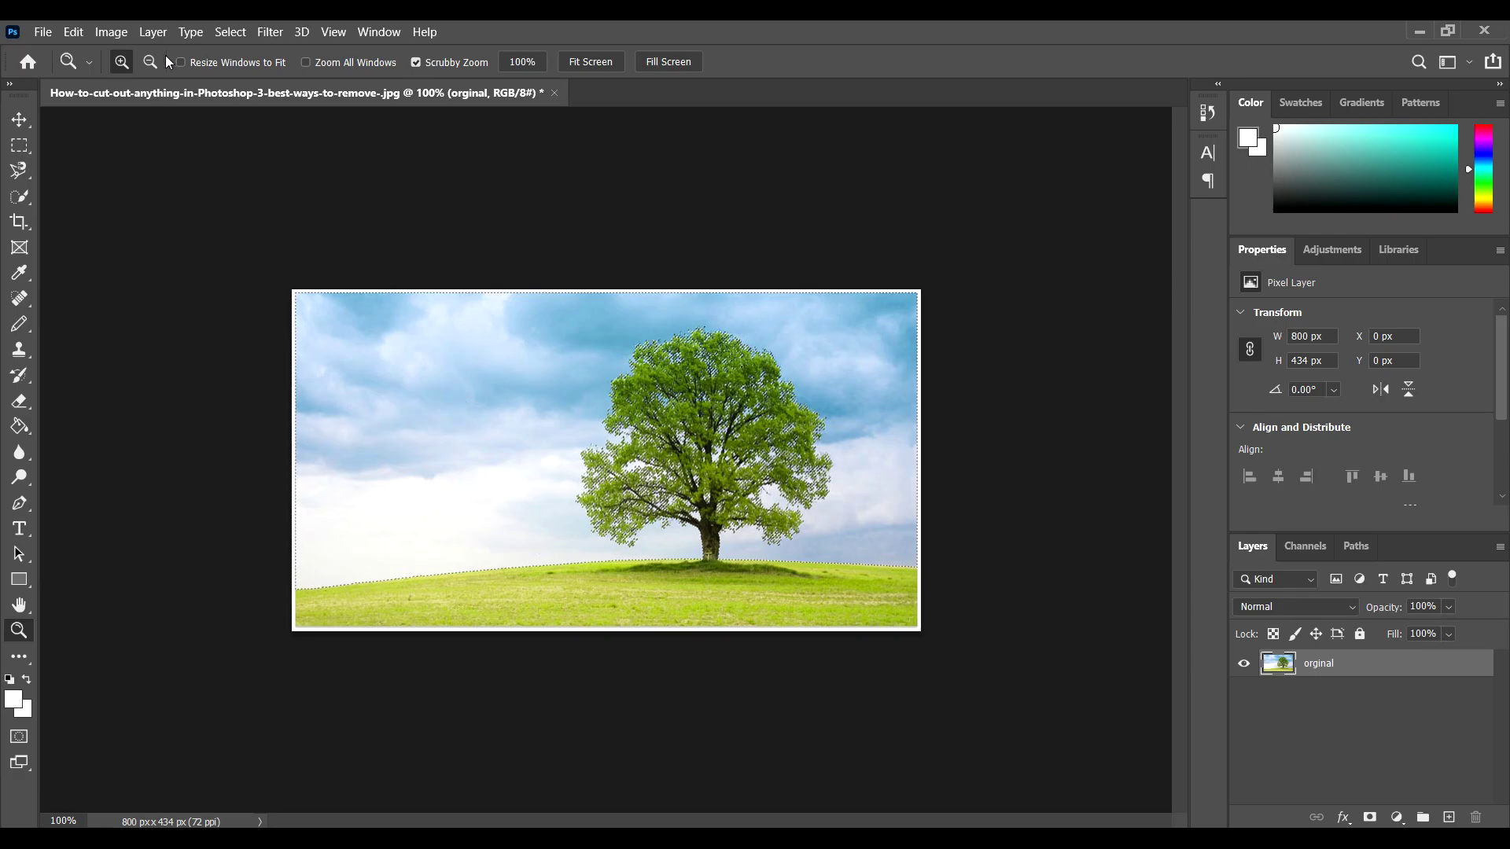
# Try Brightness/Contrast on the tree photo, including Auto and Legacy modes, then confirm
pyautogui.click(116, 35)
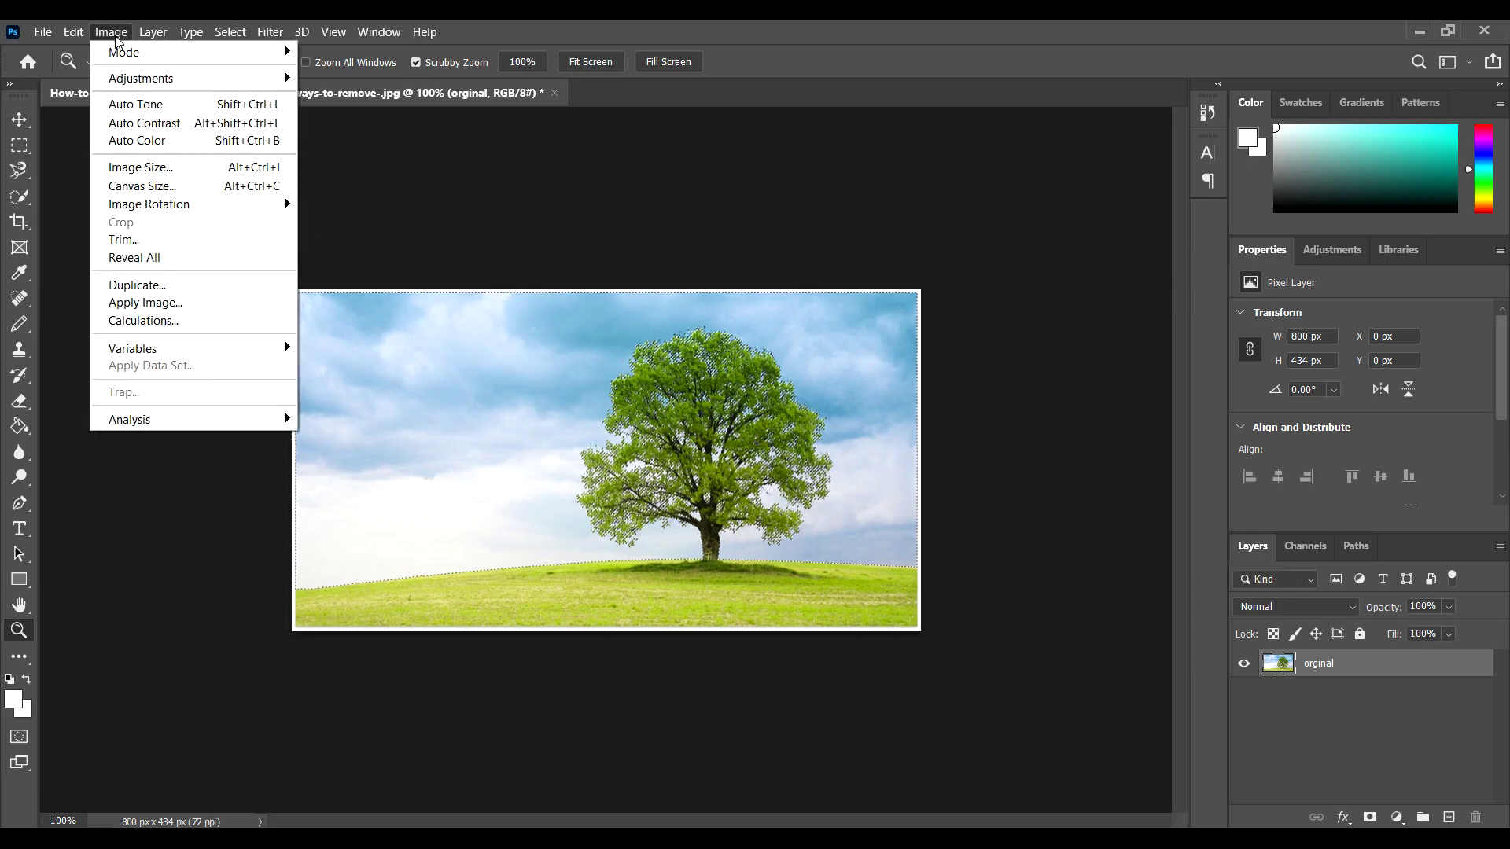
pyautogui.moveTo(140, 78)
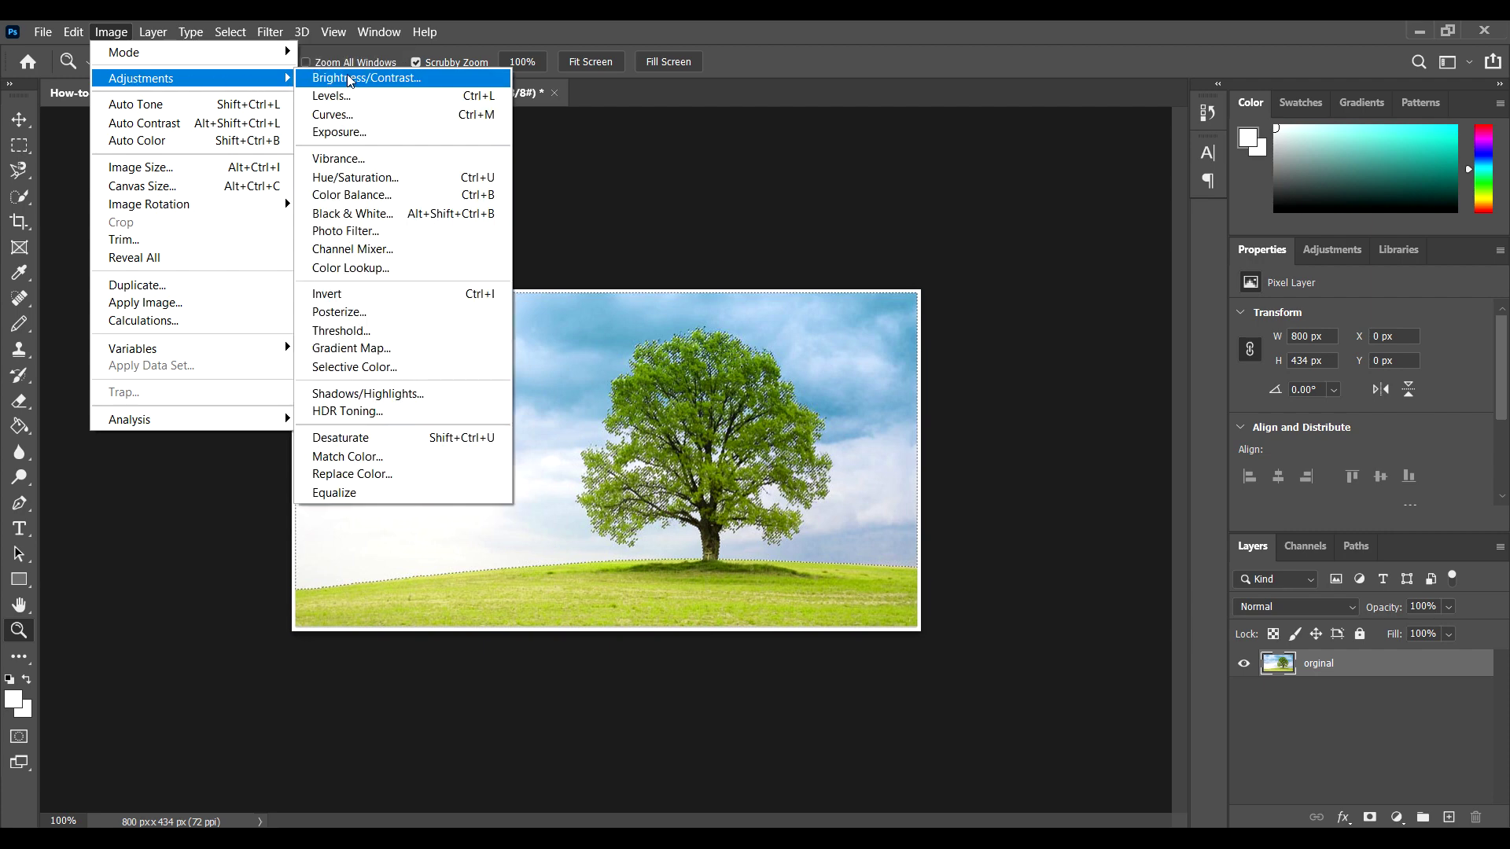
pyautogui.click(350, 79)
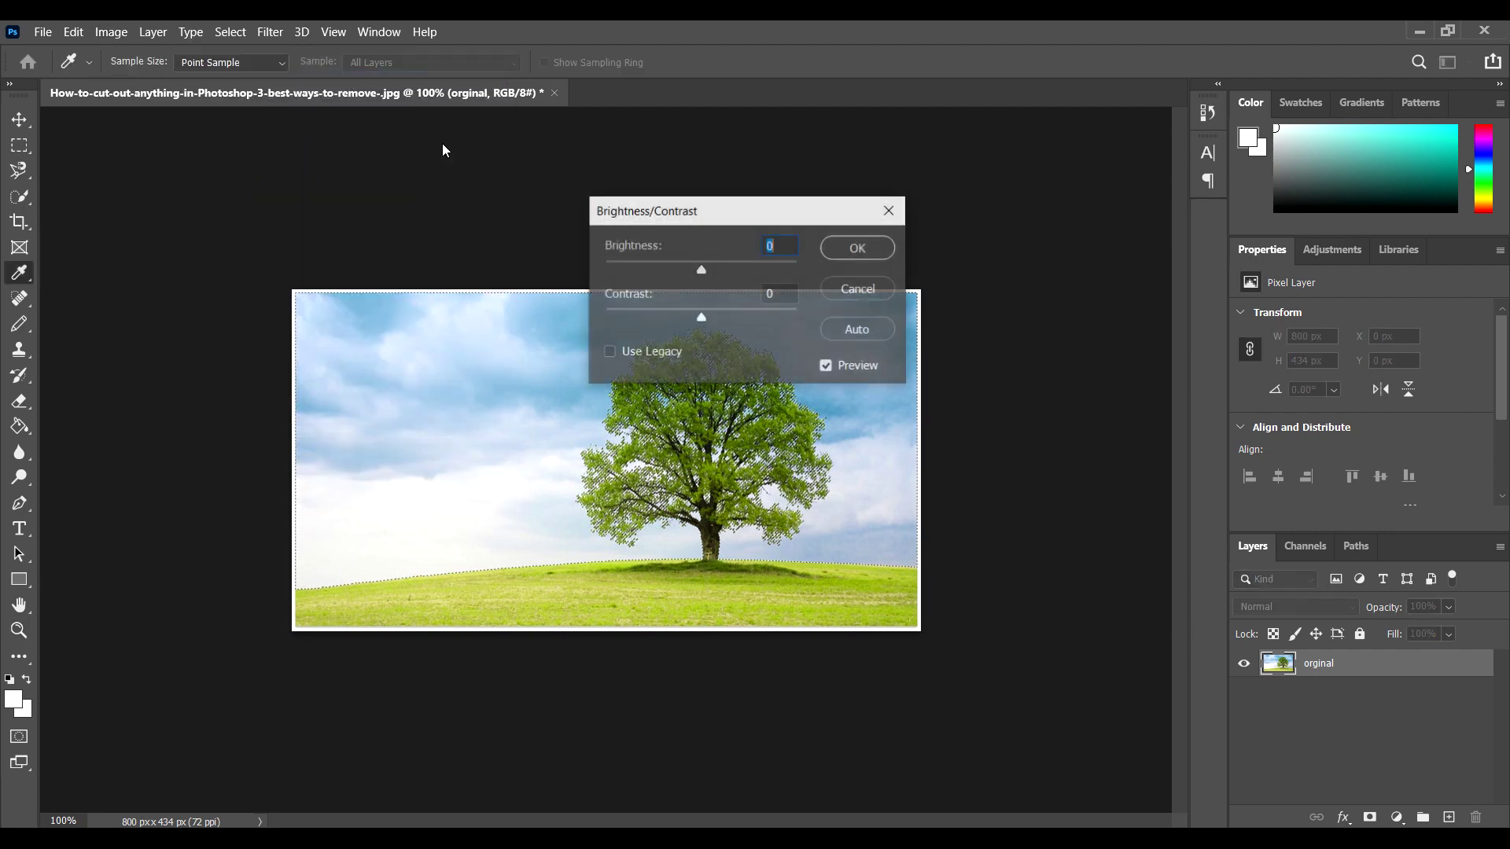
pyautogui.moveTo(752, 218)
pyautogui.mouseDown()
pyautogui.moveTo(606, 397)
pyautogui.moveTo(448, 471)
pyautogui.moveTo(287, 595)
pyautogui.moveTo(460, 112)
pyautogui.moveTo(266, 171)
pyautogui.mouseUp()
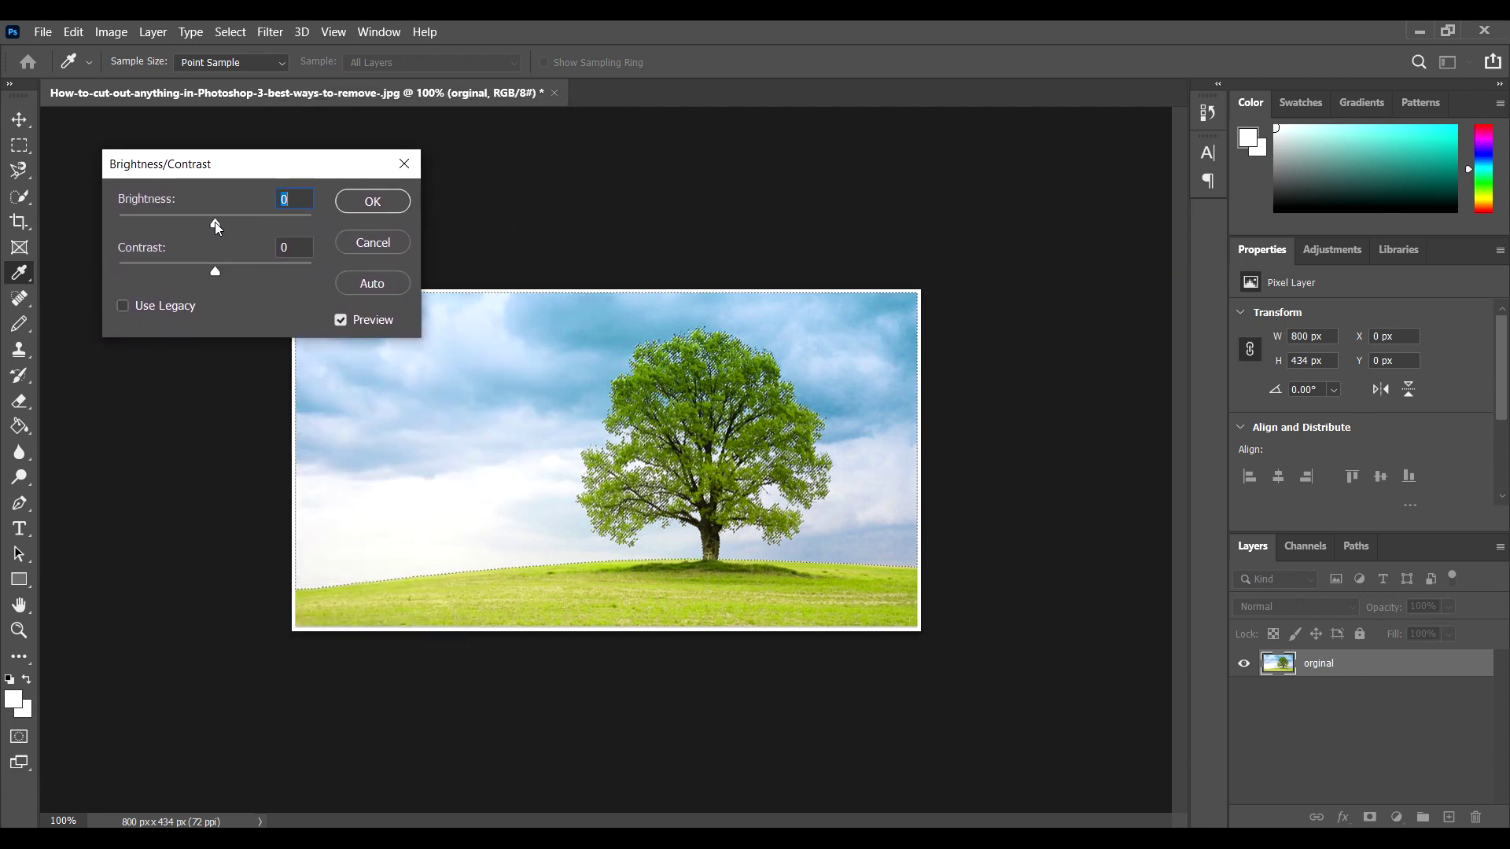
pyautogui.moveTo(215, 224)
pyautogui.mouseDown()
pyautogui.moveTo(271, 224)
pyautogui.moveTo(135, 234)
pyautogui.moveTo(154, 236)
pyautogui.mouseUp()
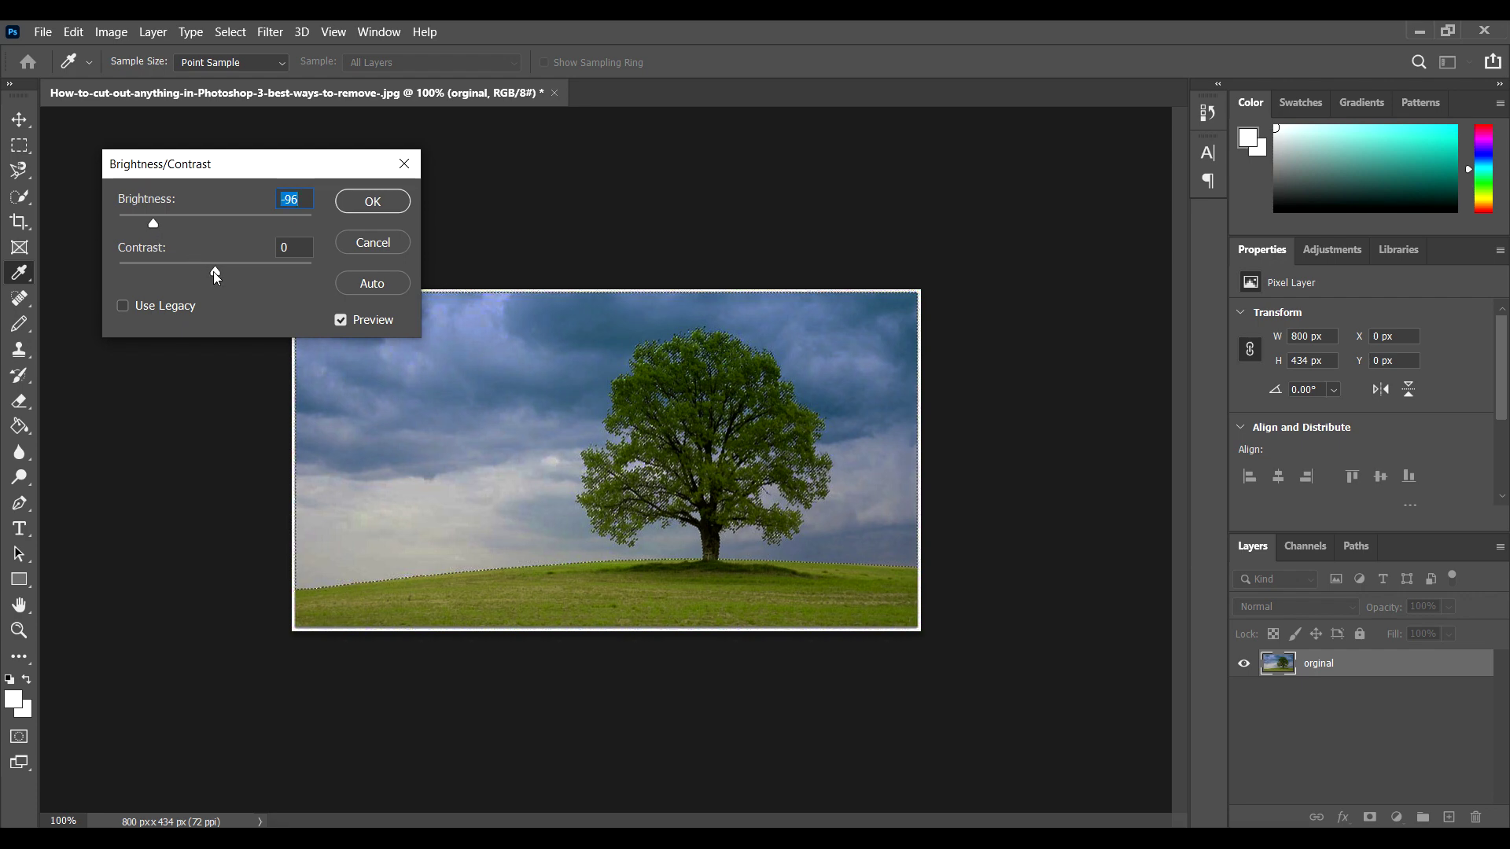
pyautogui.moveTo(216, 275)
pyautogui.mouseDown()
pyautogui.moveTo(239, 272)
pyautogui.moveTo(130, 270)
pyautogui.moveTo(253, 272)
pyautogui.mouseUp()
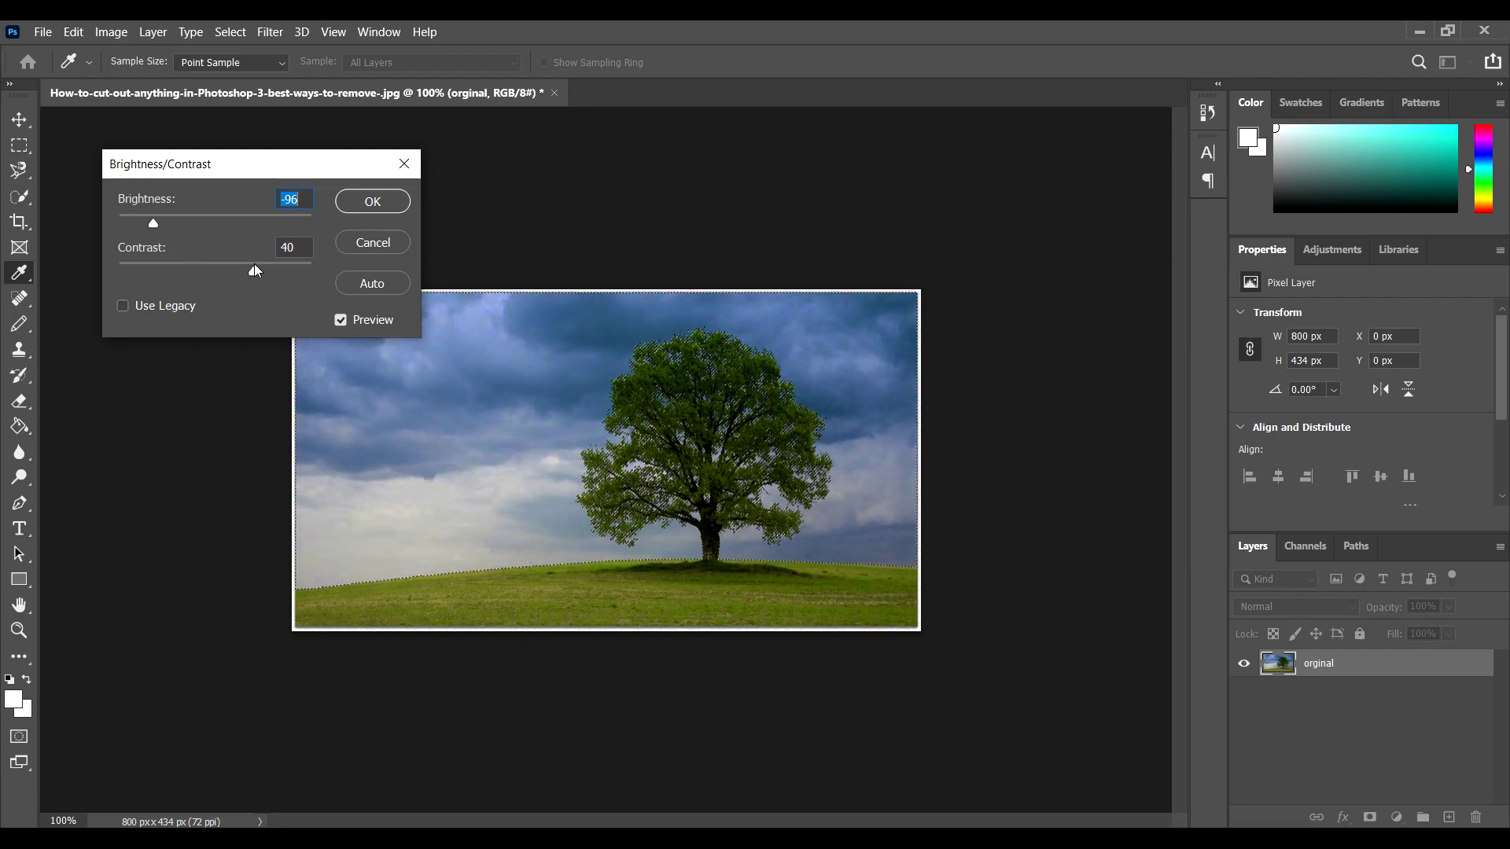
pyautogui.click(353, 286)
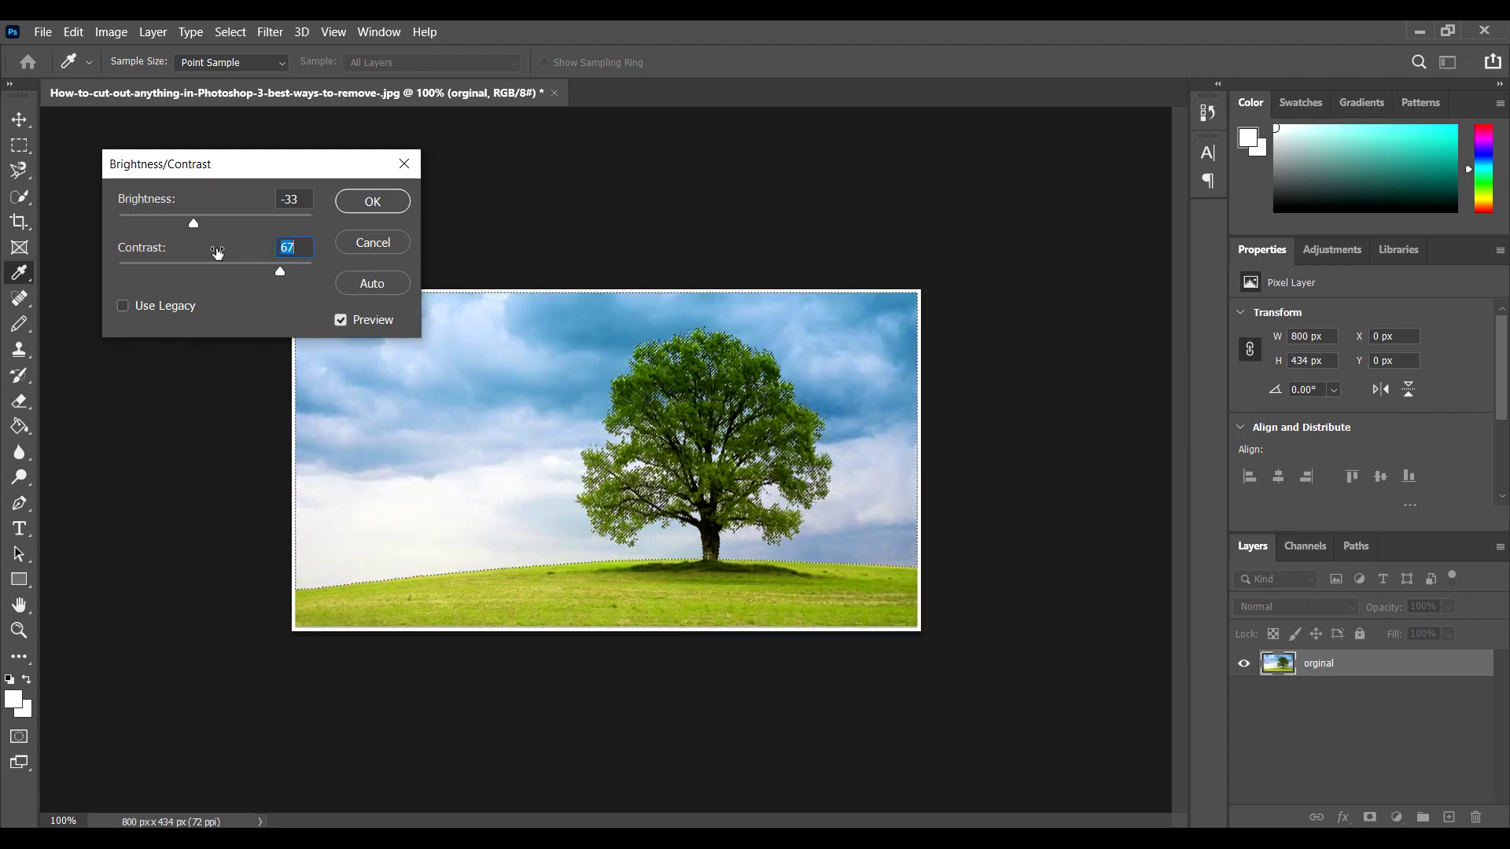
pyautogui.moveTo(196, 227); pyautogui.dragTo(214, 227)
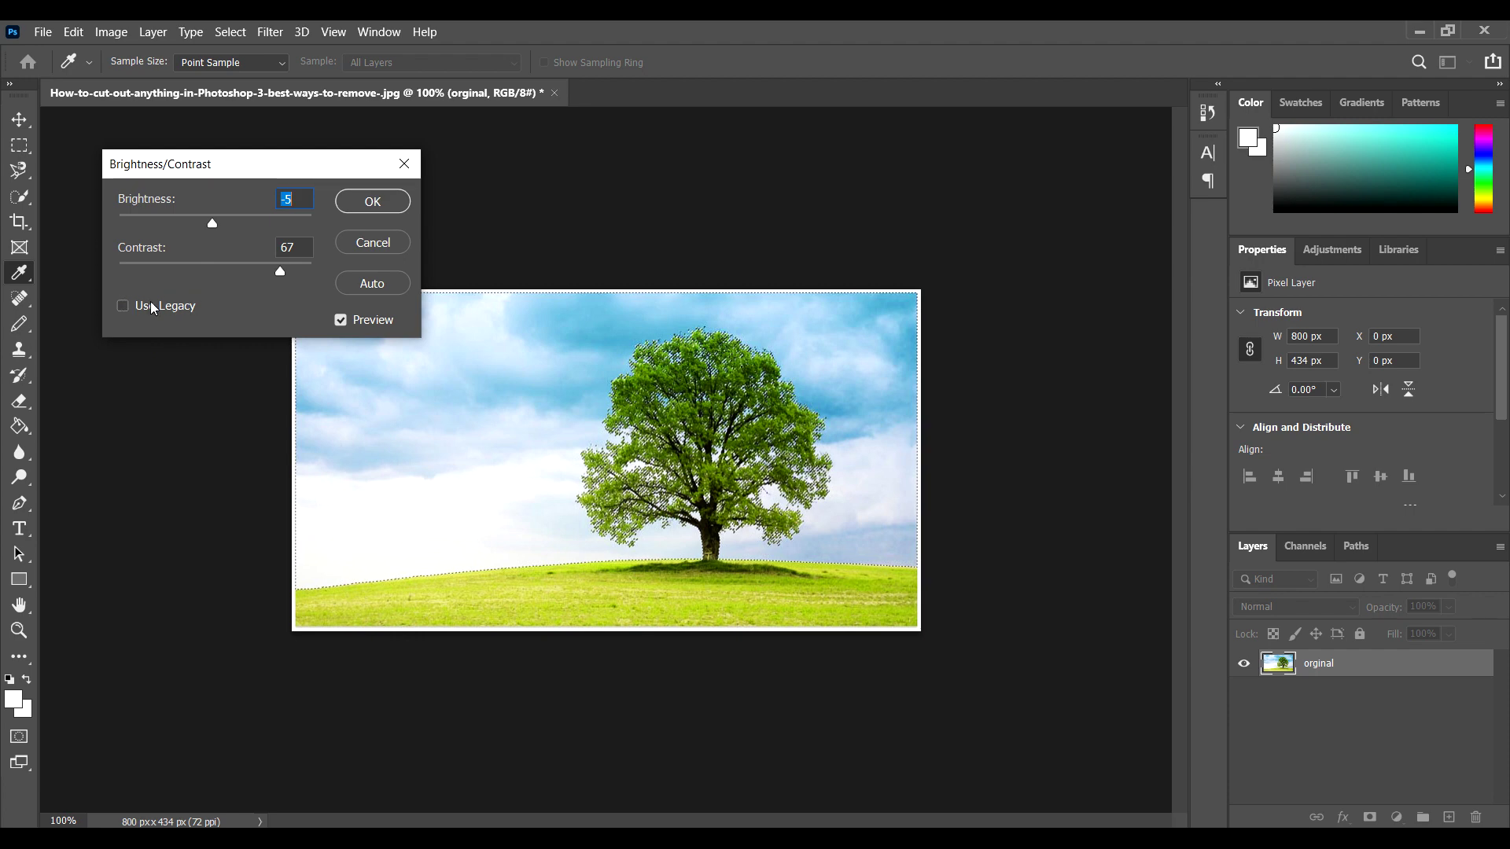
pyautogui.click(124, 306)
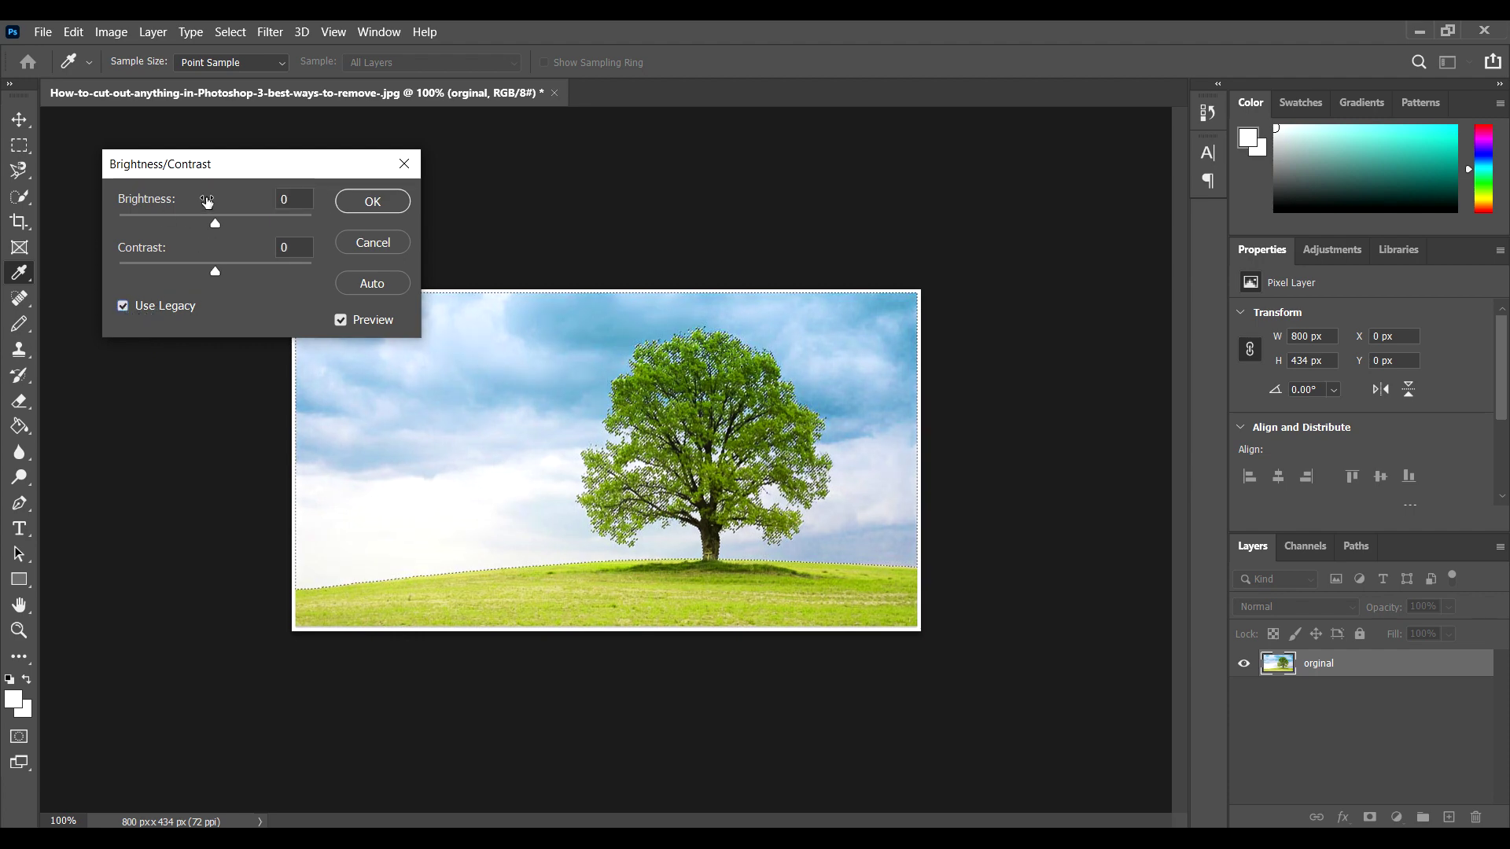
pyautogui.moveTo(214, 225); pyautogui.dragTo(163, 224)
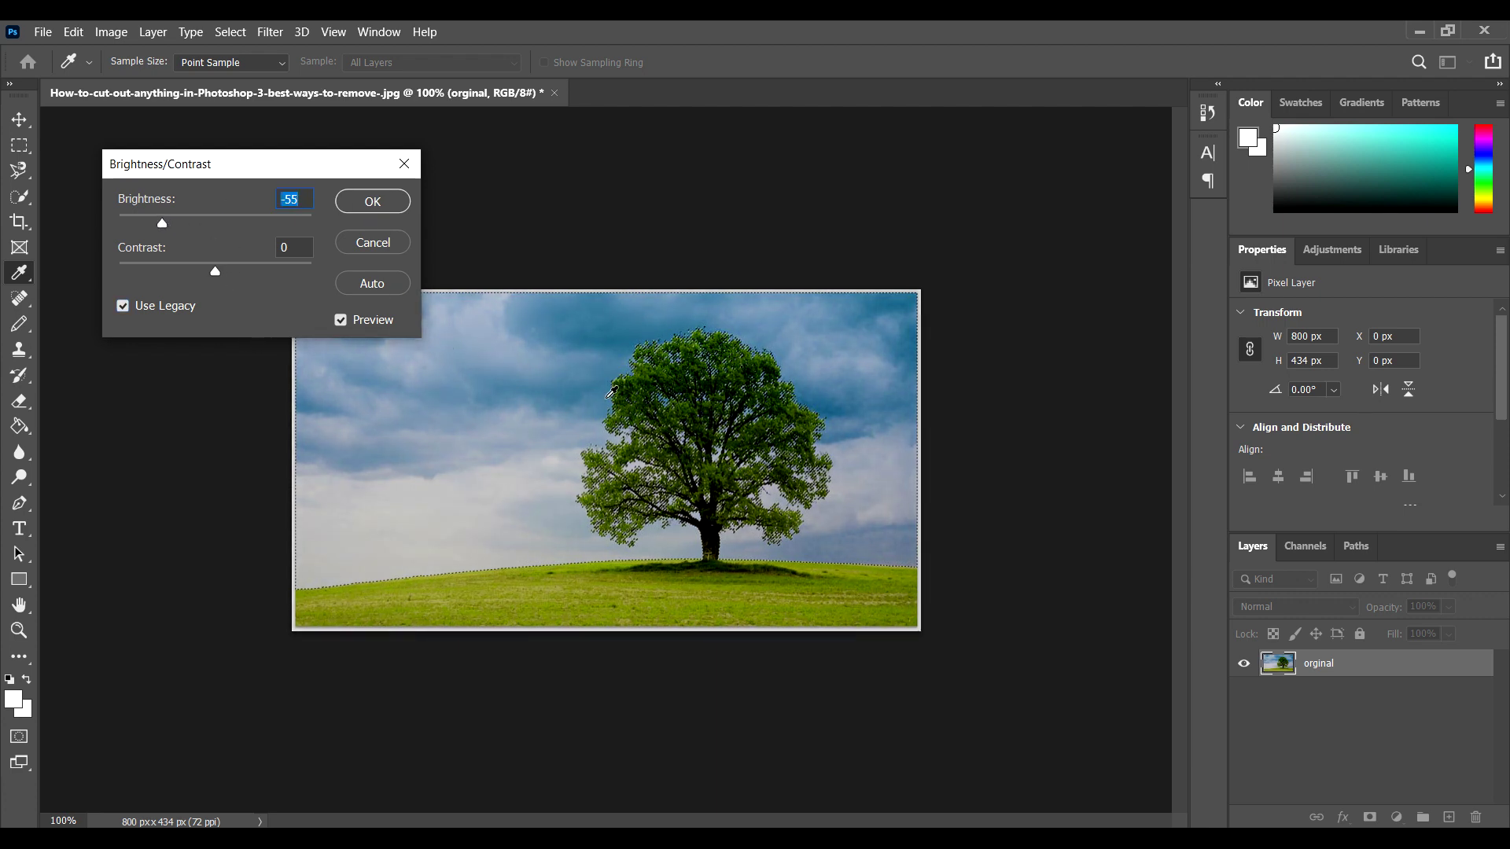
pyautogui.click(123, 305)
pyautogui.click(371, 202)
# Brighten the tree photo with Levels, lifting the midtones and lowering the white point to 194
pyautogui.press('z')
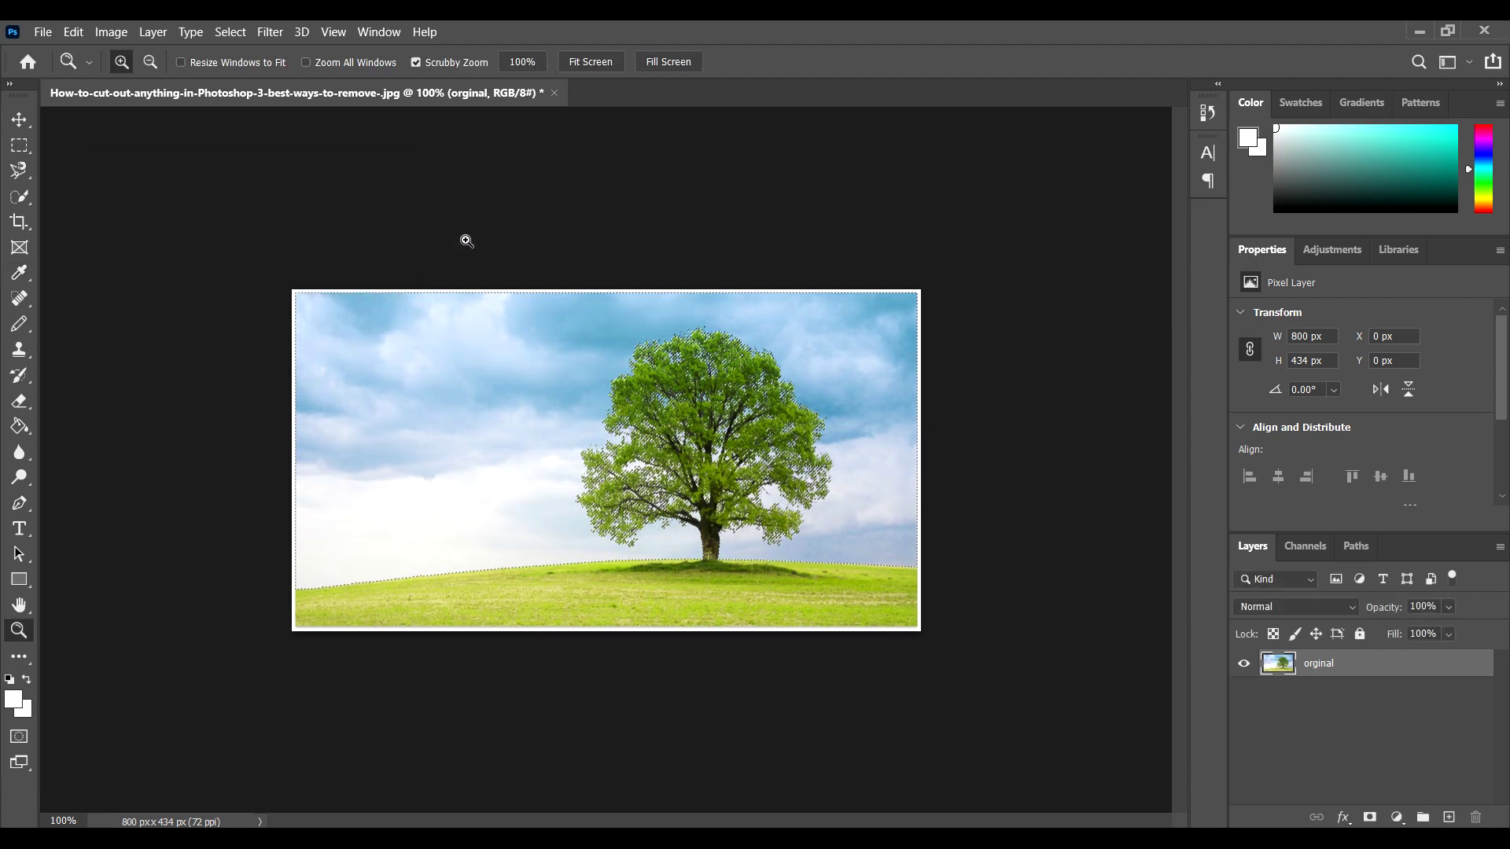
pyautogui.click(109, 33)
pyautogui.moveTo(140, 78)
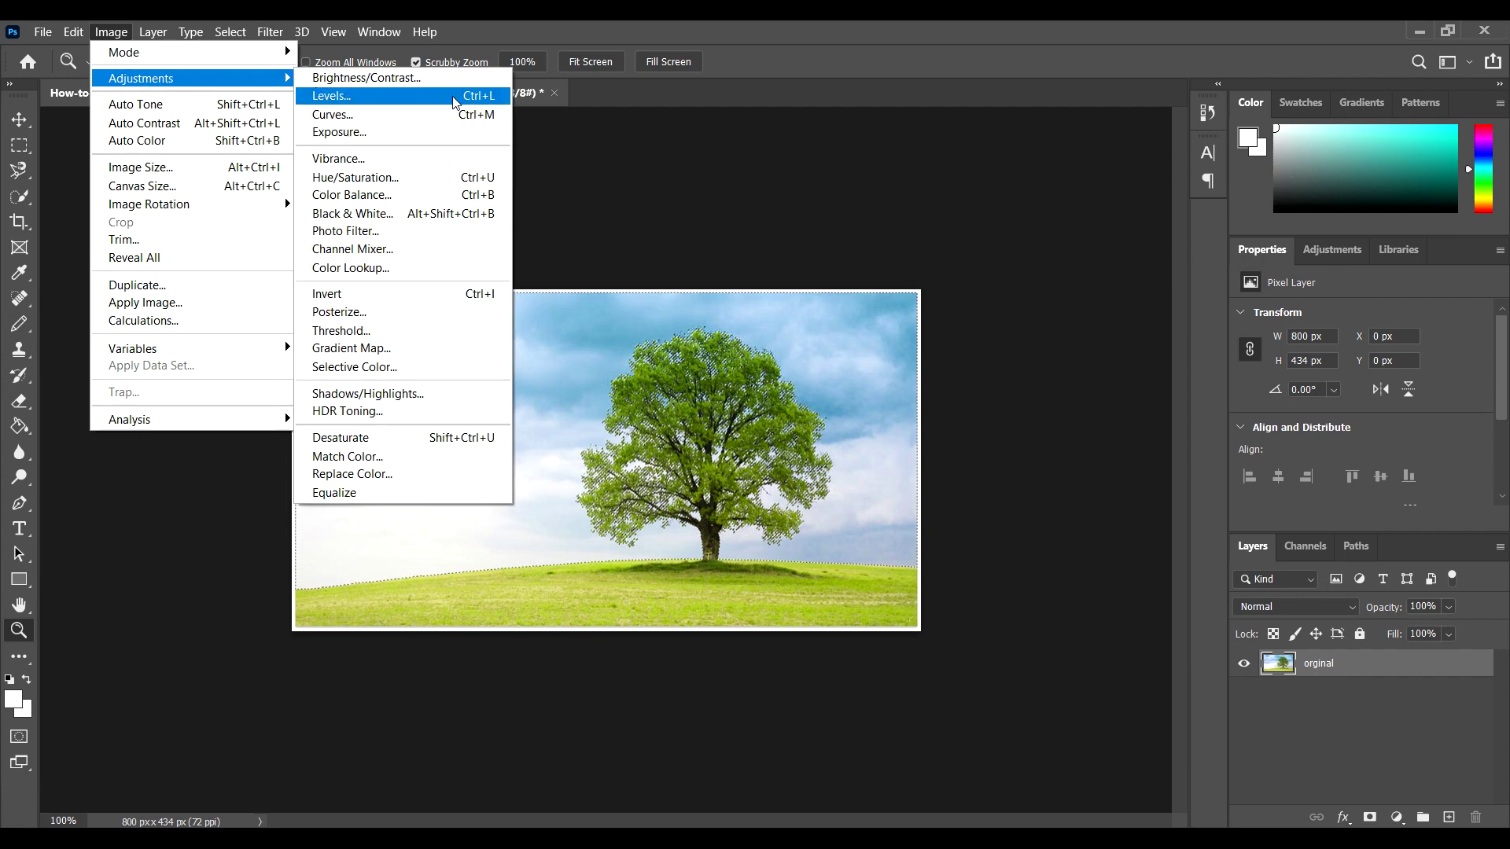
pyautogui.click(323, 96)
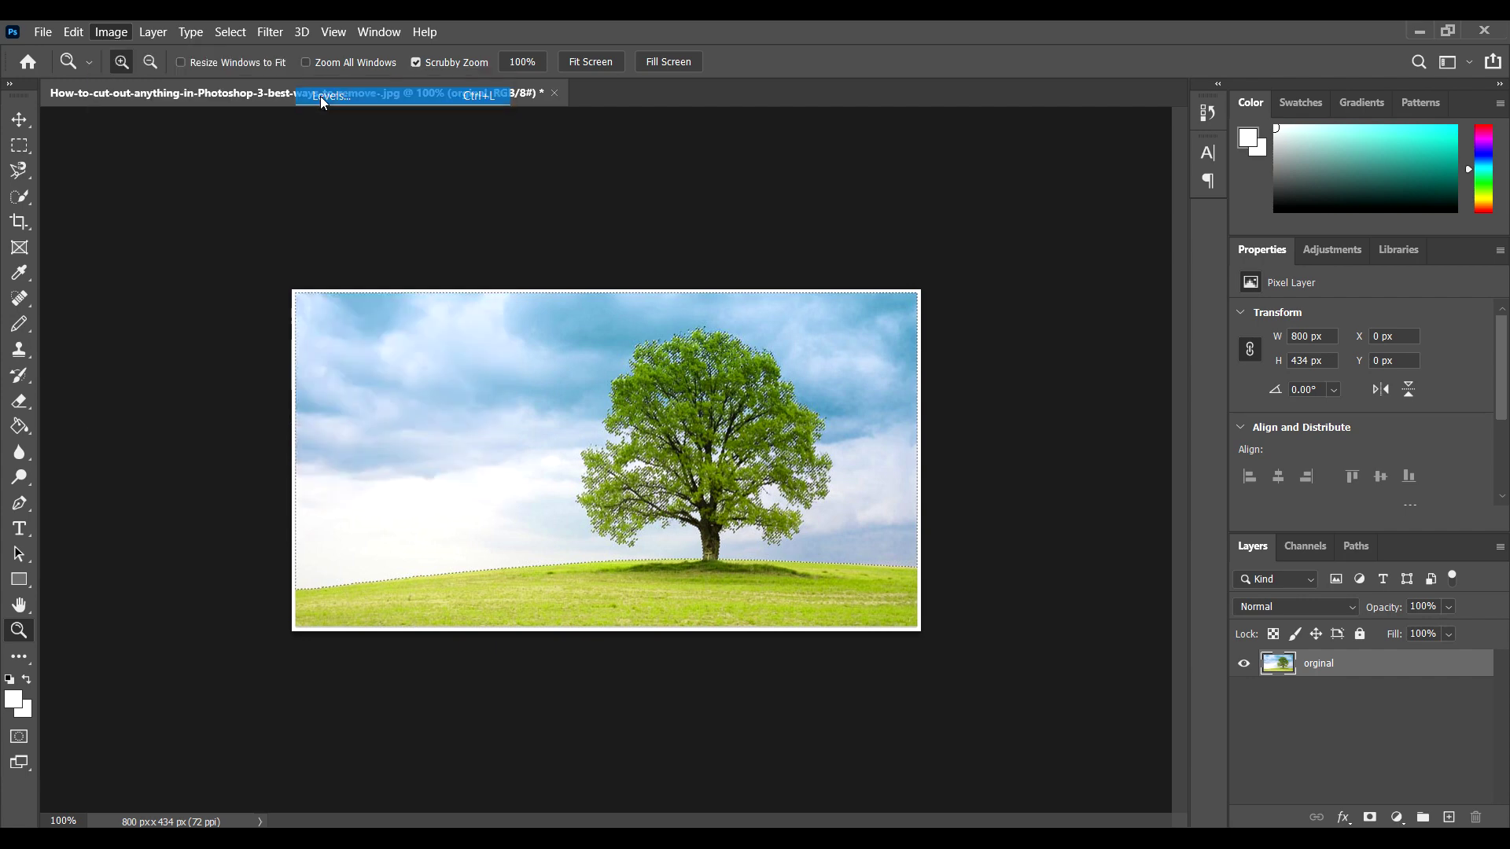
pyautogui.moveTo(760, 159)
pyautogui.mouseDown()
pyautogui.moveTo(327, 468)
pyautogui.moveTo(261, 122)
pyautogui.mouseUp()
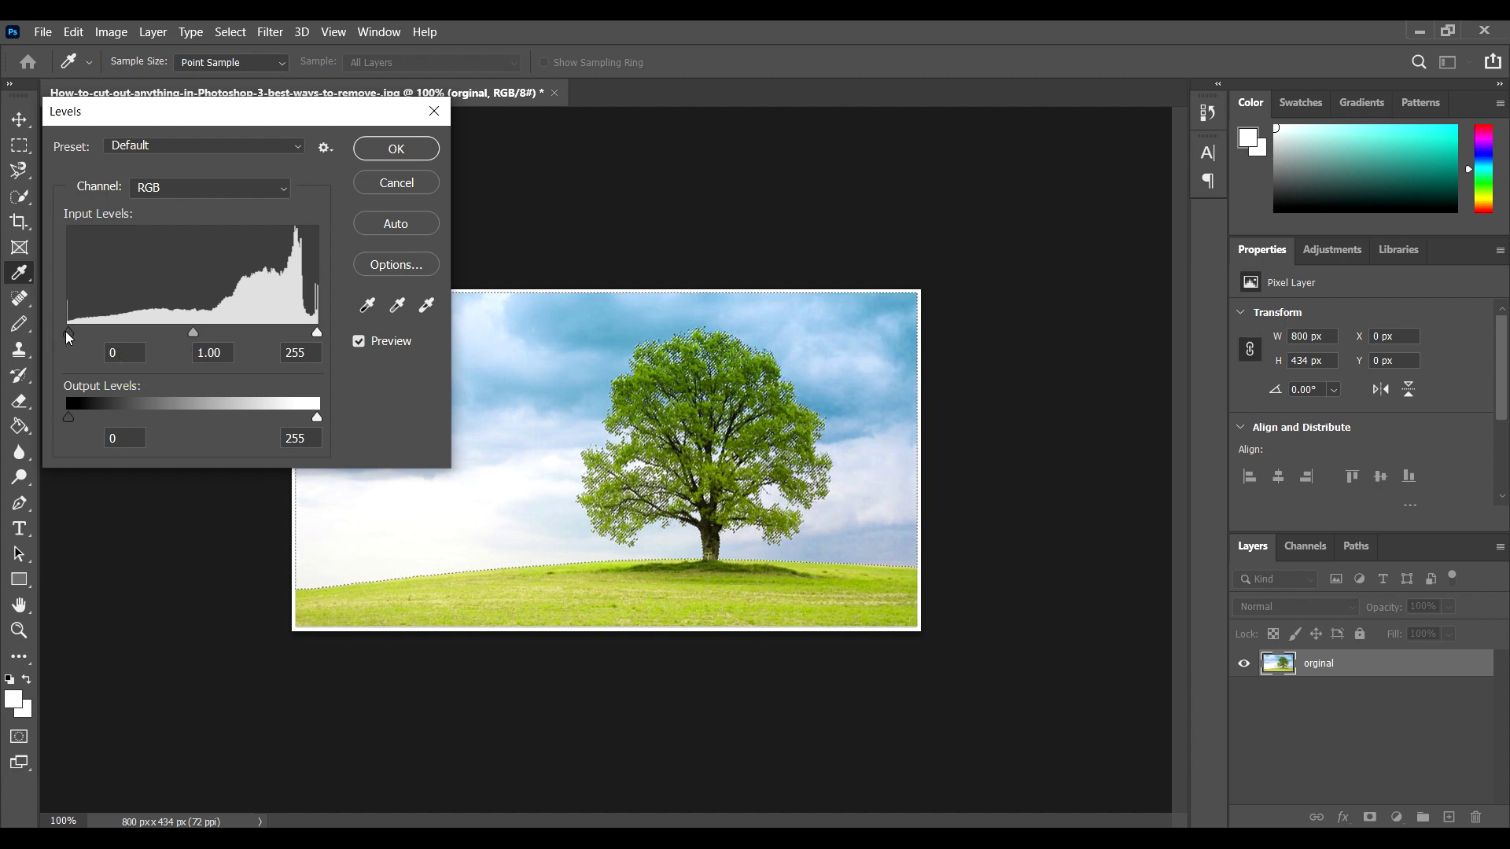
pyautogui.moveTo(192, 335)
pyautogui.mouseDown()
pyautogui.moveTo(128, 330)
pyautogui.moveTo(266, 321)
pyautogui.mouseUp()
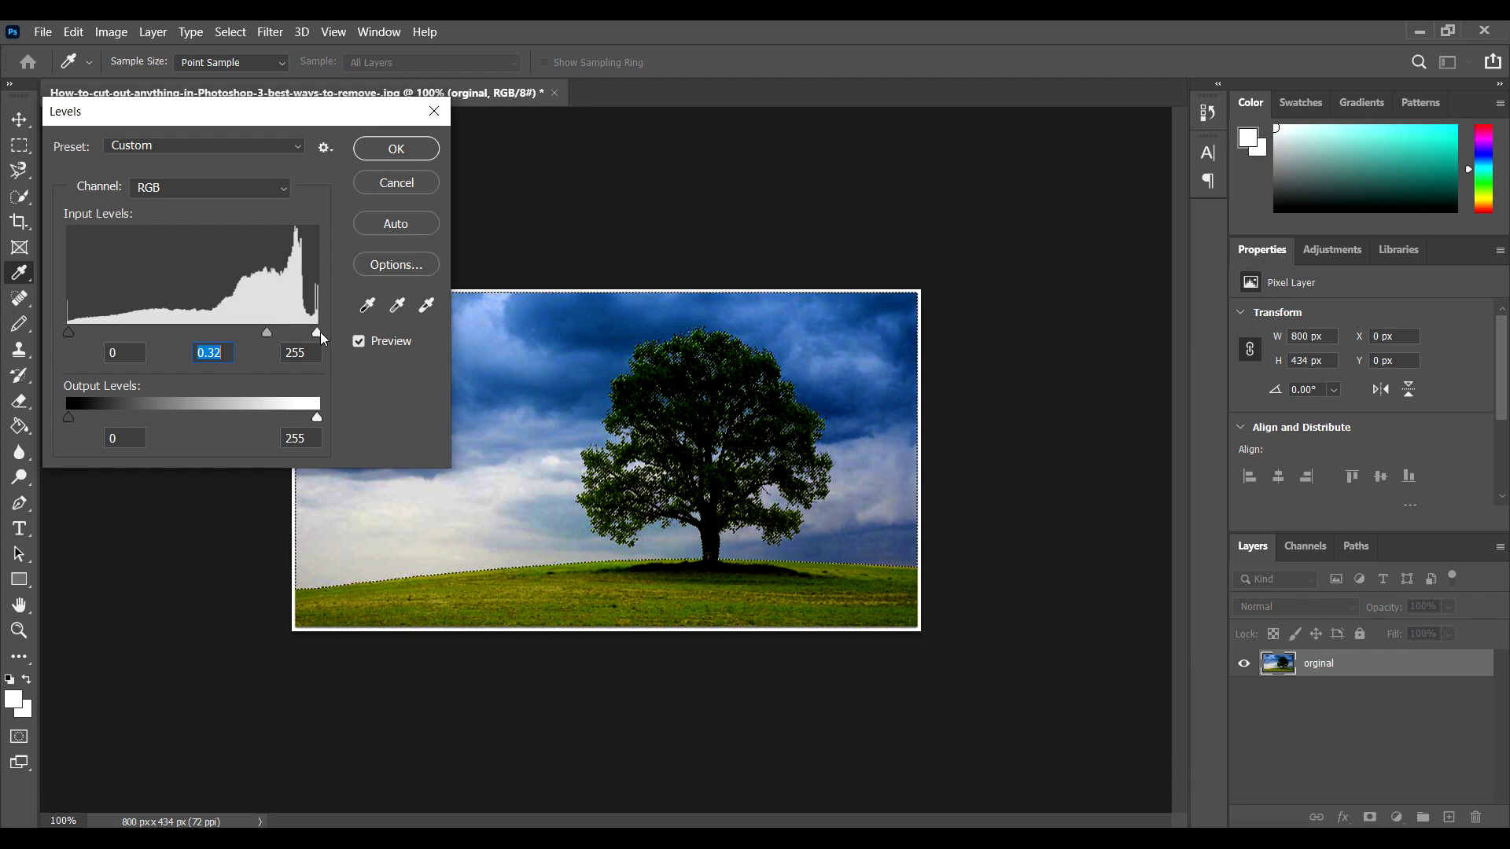
pyautogui.moveTo(319, 332)
pyautogui.mouseDown()
pyautogui.moveTo(82, 339)
pyautogui.moveTo(278, 333)
pyautogui.moveTo(196, 333)
pyautogui.mouseUp()
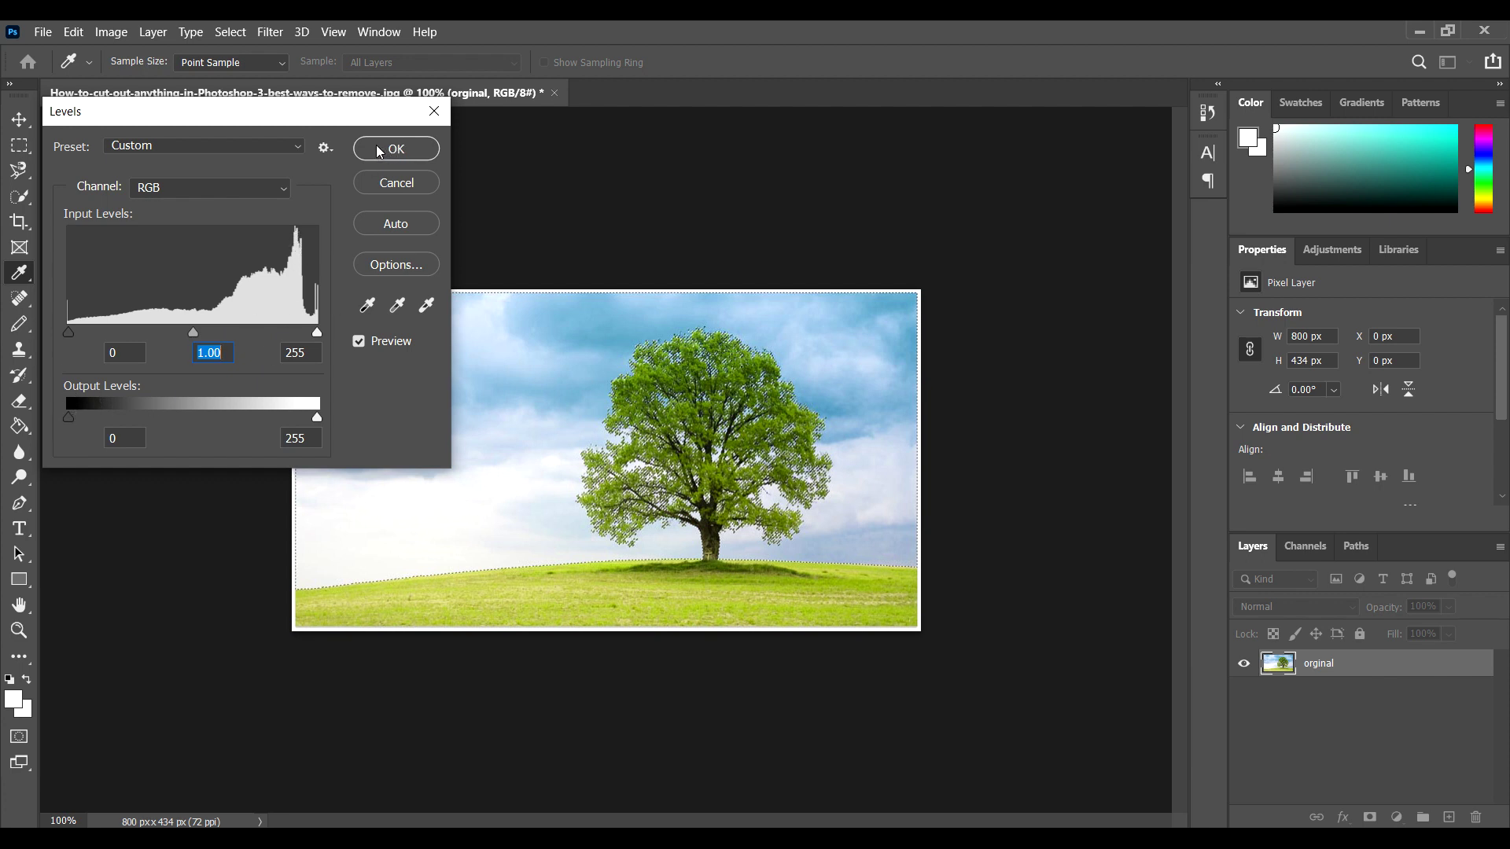
pyautogui.click(370, 311)
pyautogui.click(378, 148)
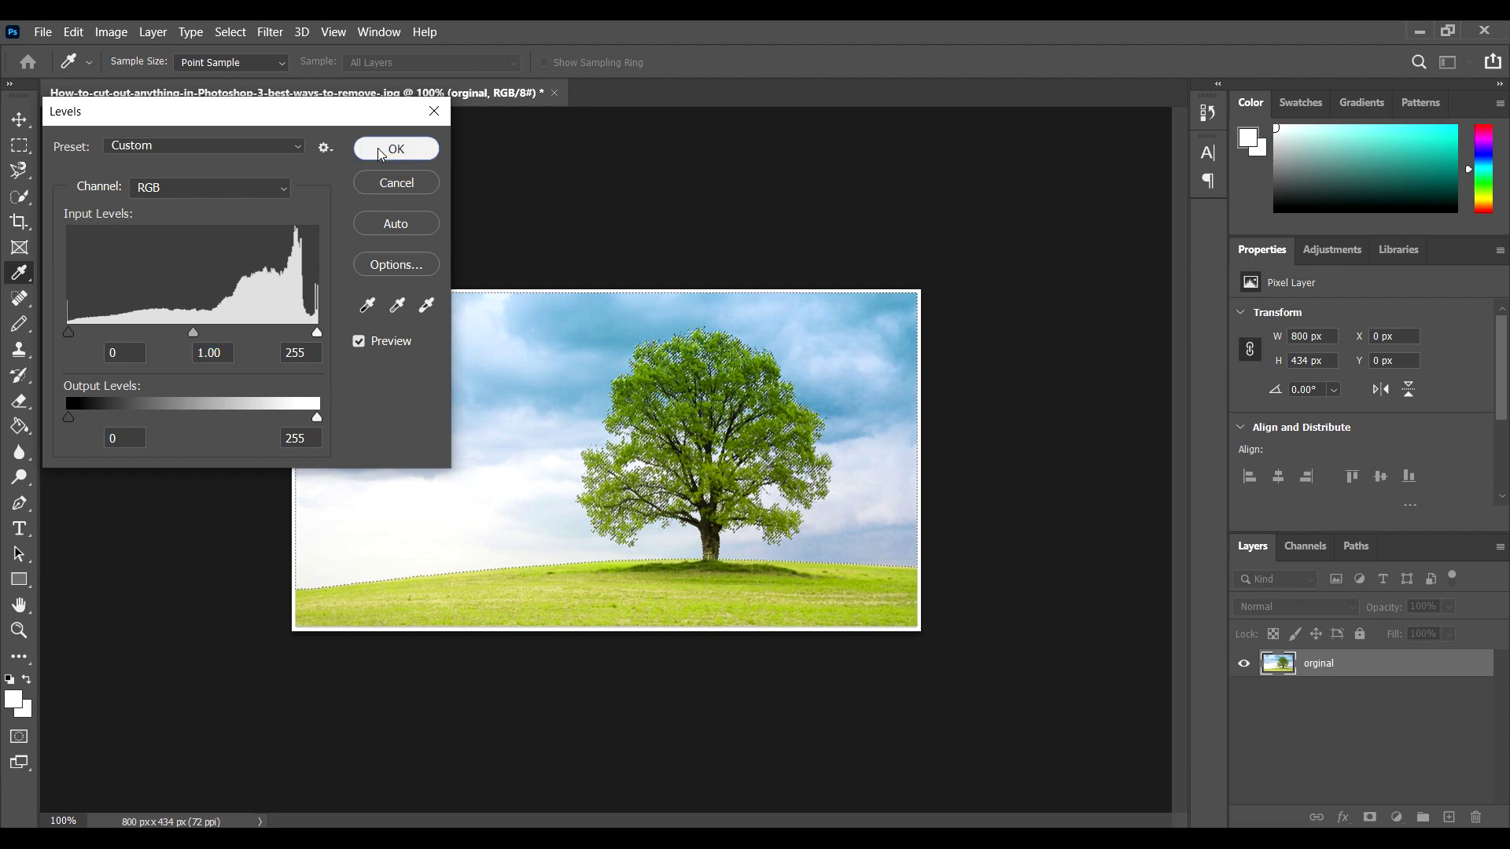
pyautogui.press('z')
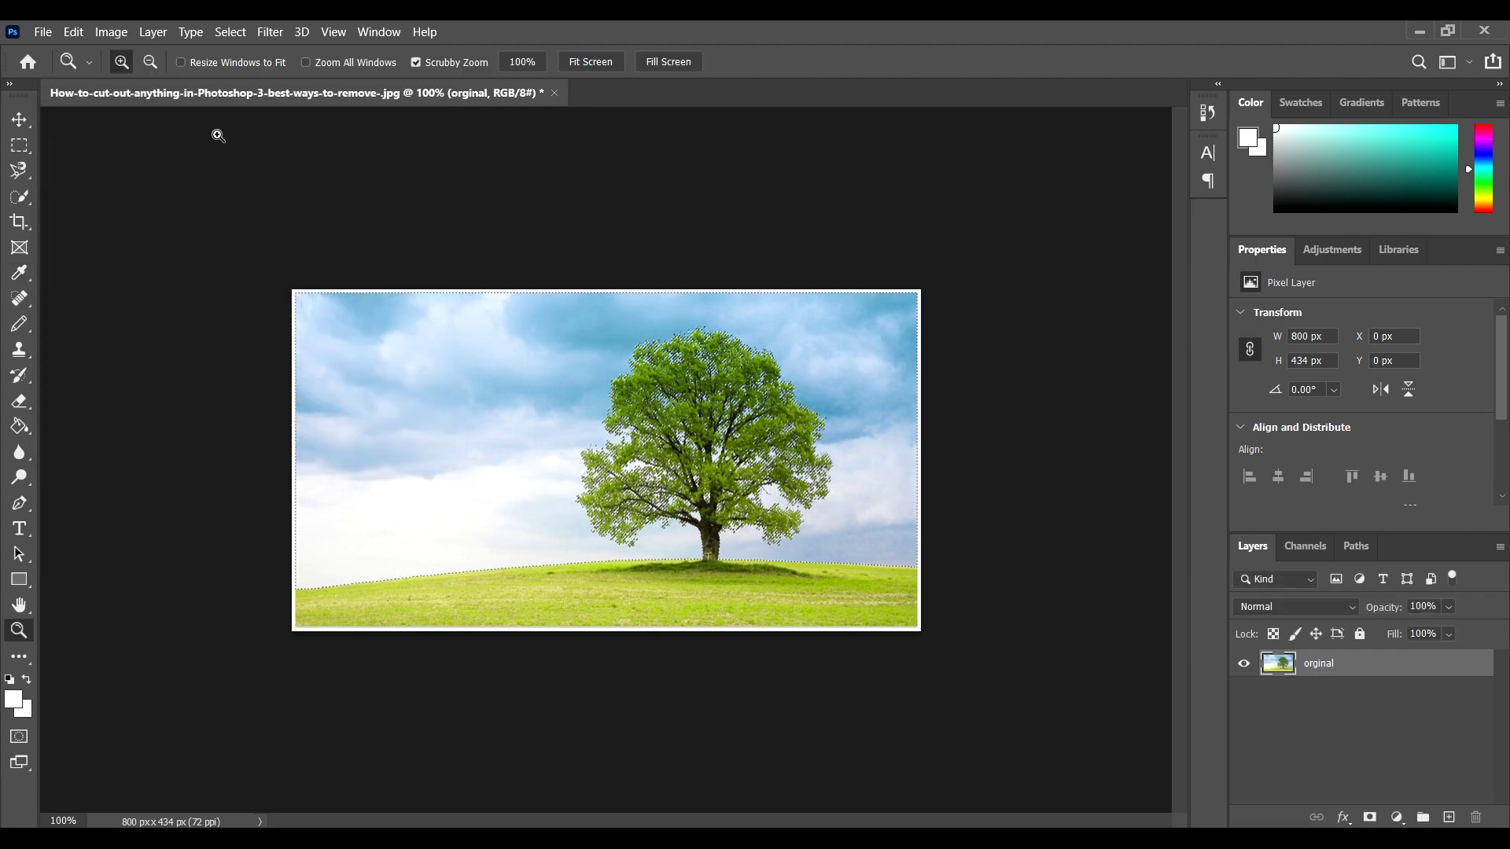
# Open JayGoodrich-sharpen-image-2-lg.jpg, the sunset landscape photo, from the images folder
pyautogui.click(43, 30)
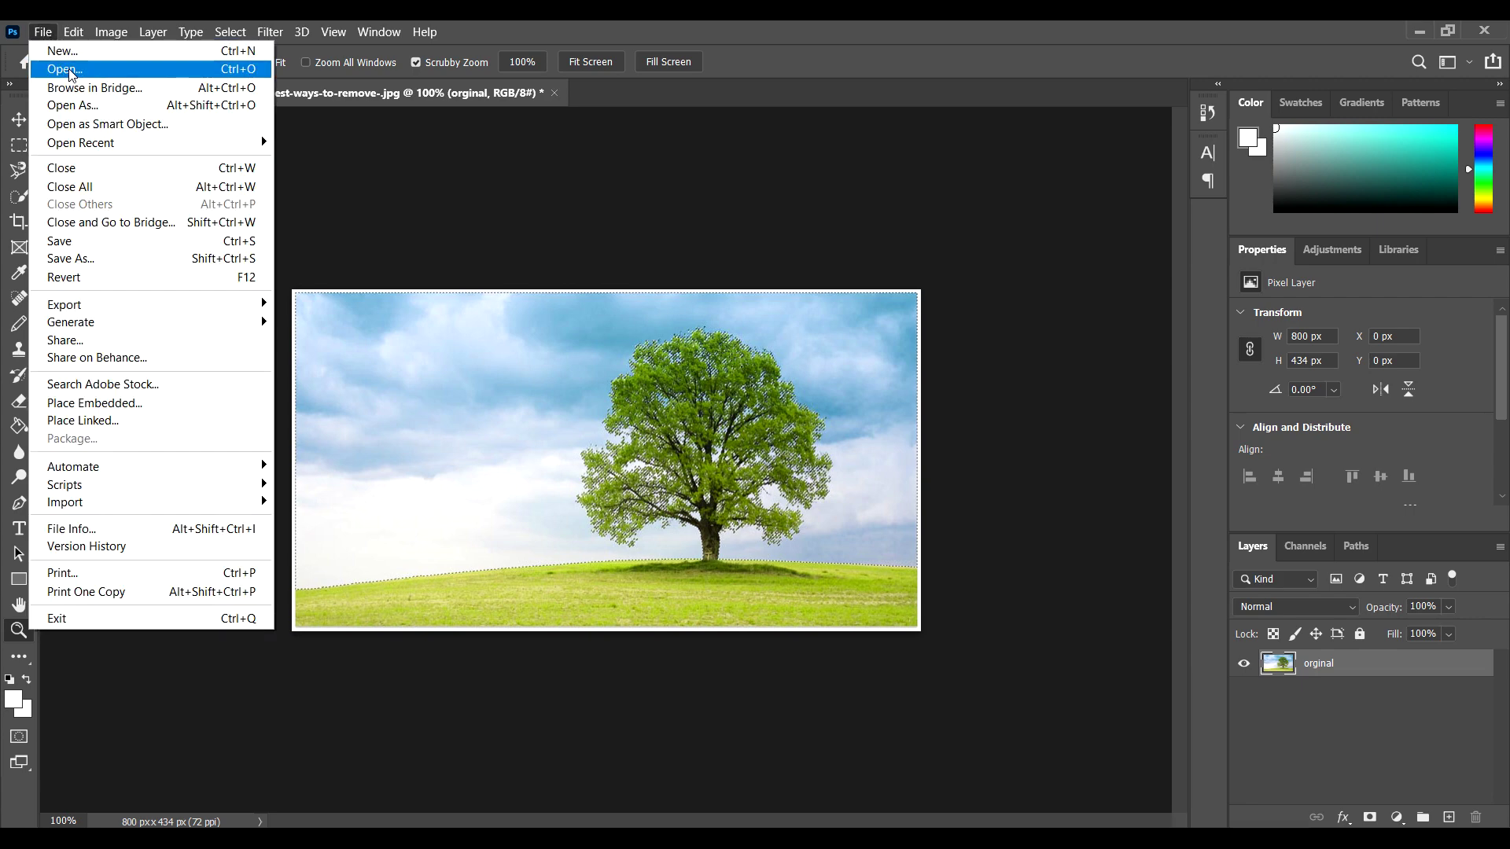
pyautogui.click(69, 69)
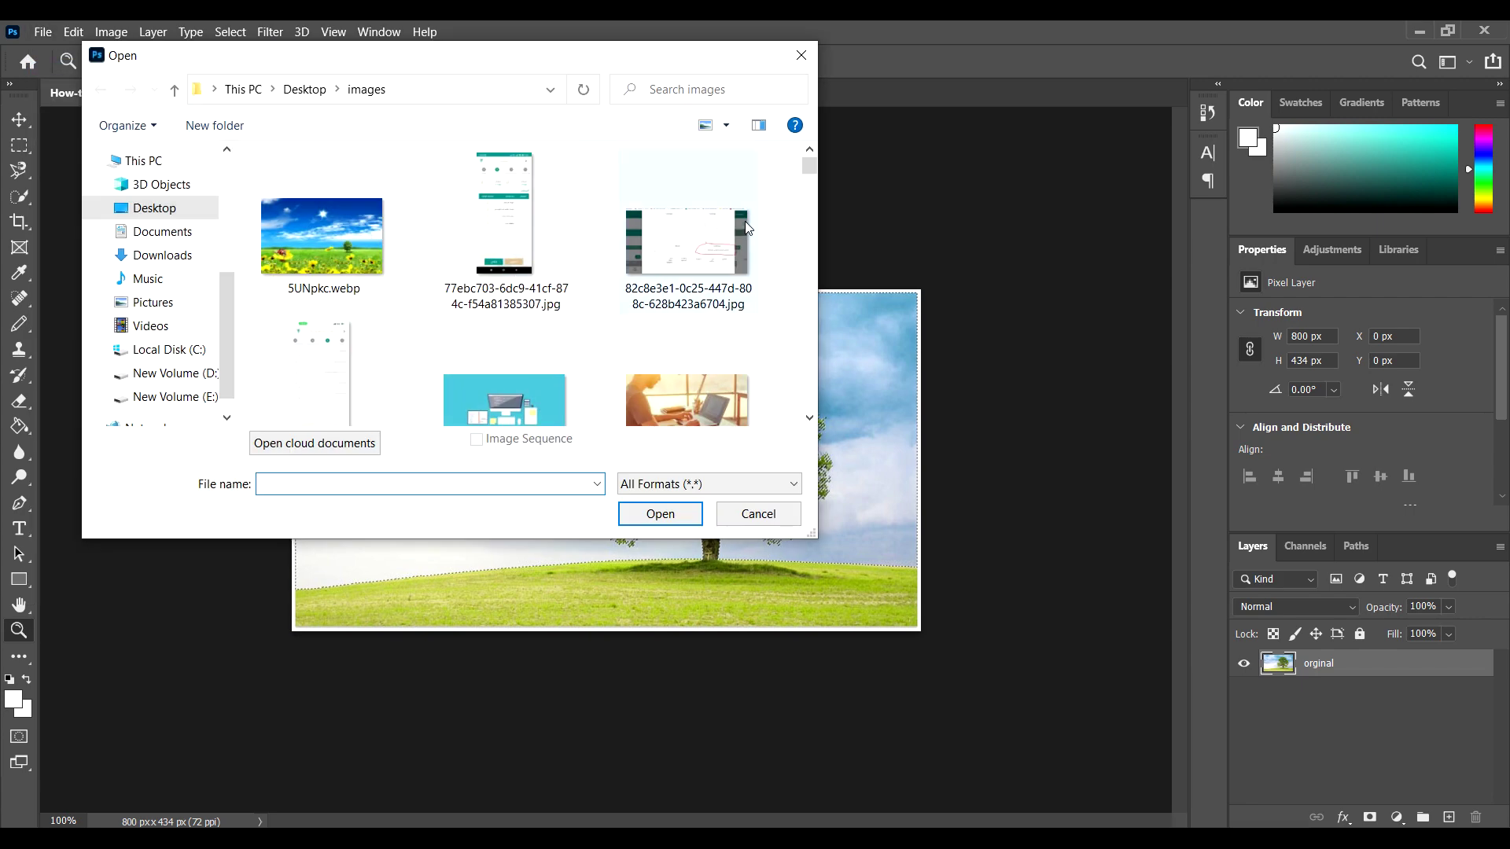
pyautogui.scroll(-5, 810, 179)
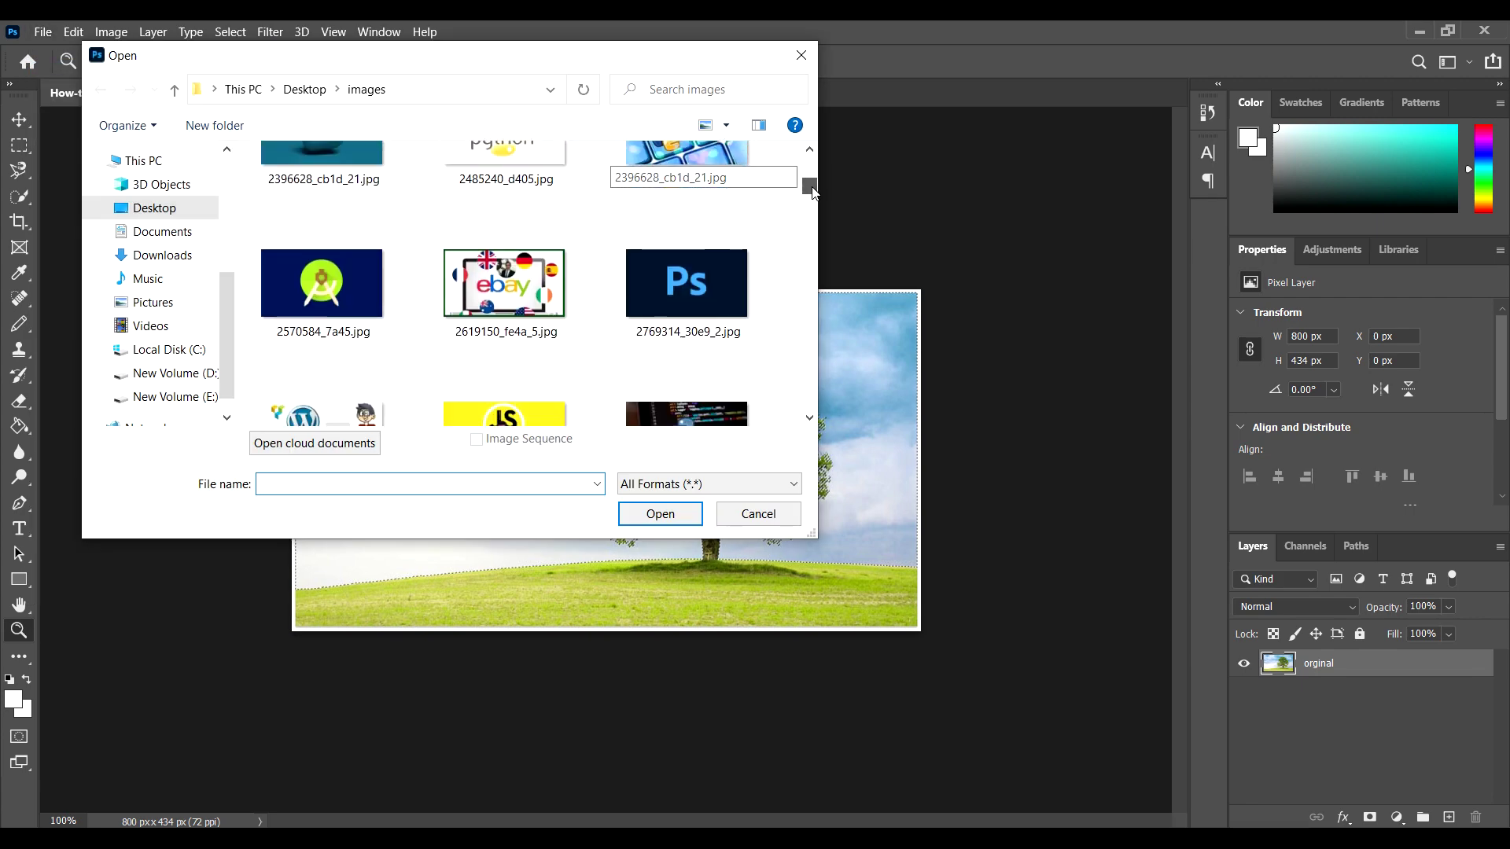
pyautogui.moveTo(813, 185); pyautogui.dragTo(820, 352)
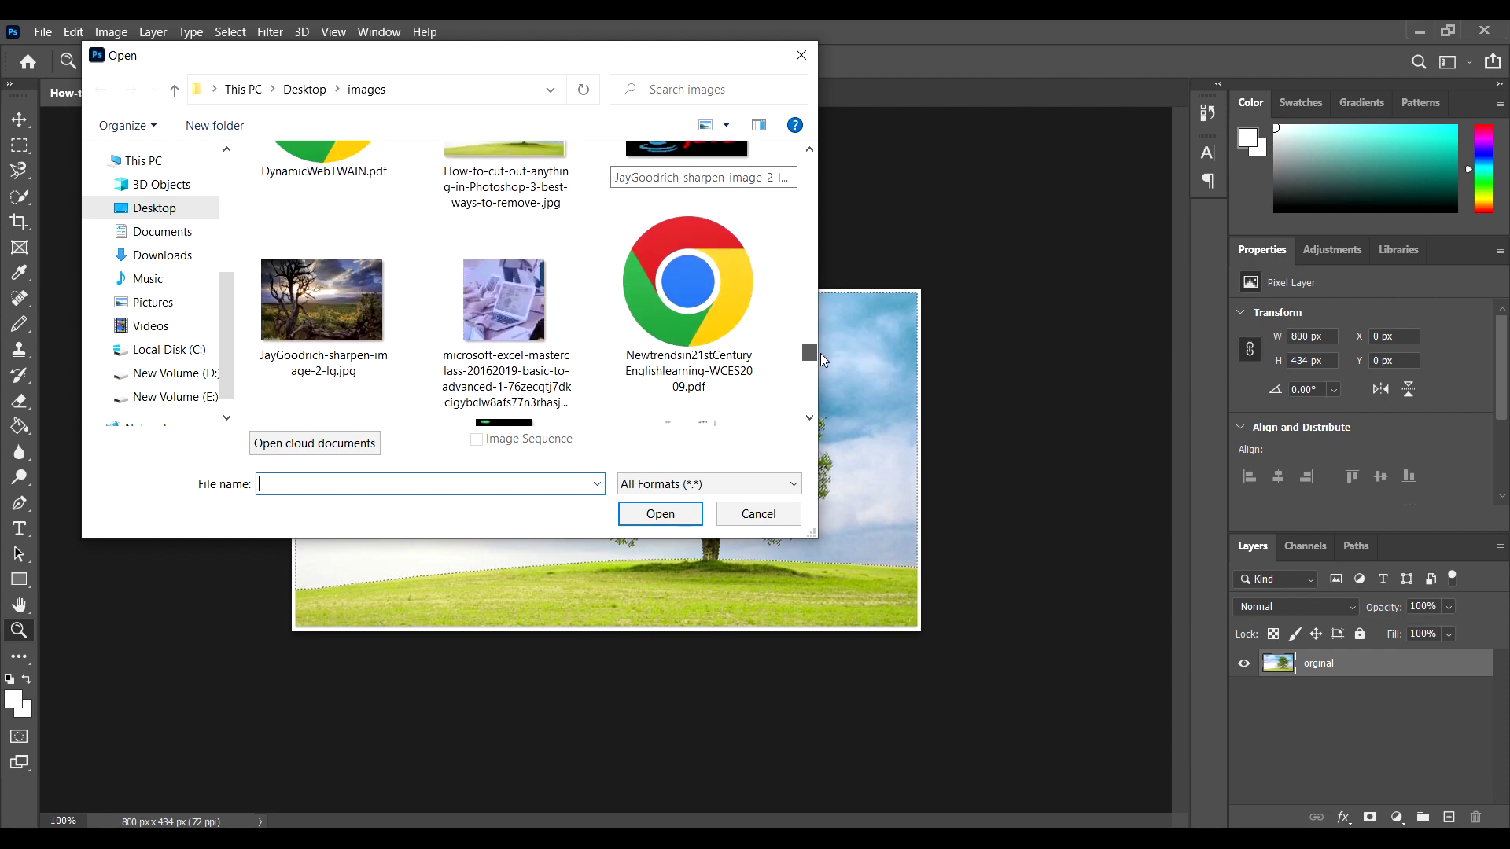
pyautogui.click(330, 370)
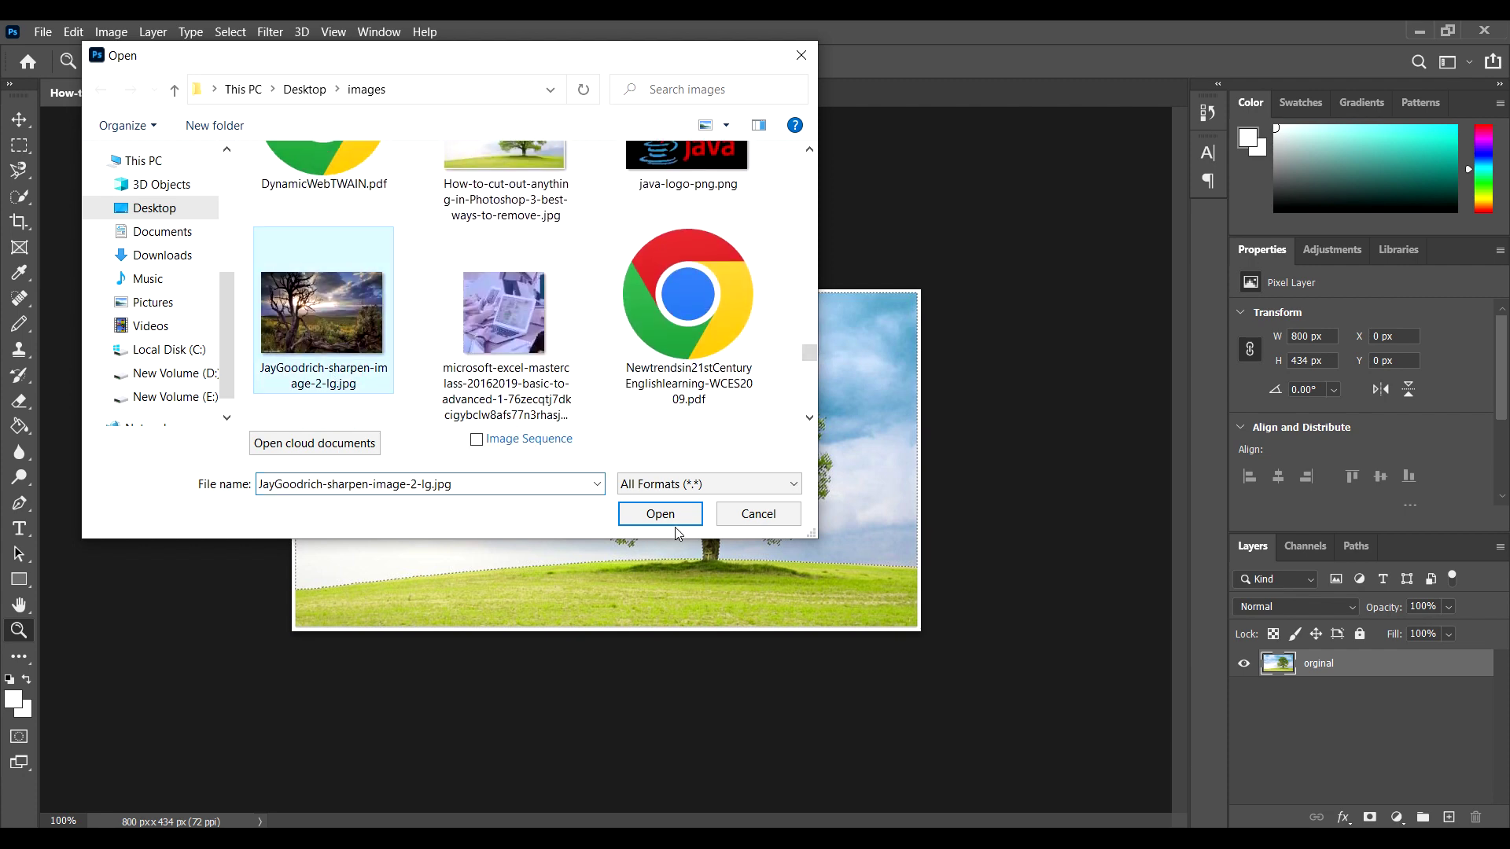
pyautogui.click(661, 514)
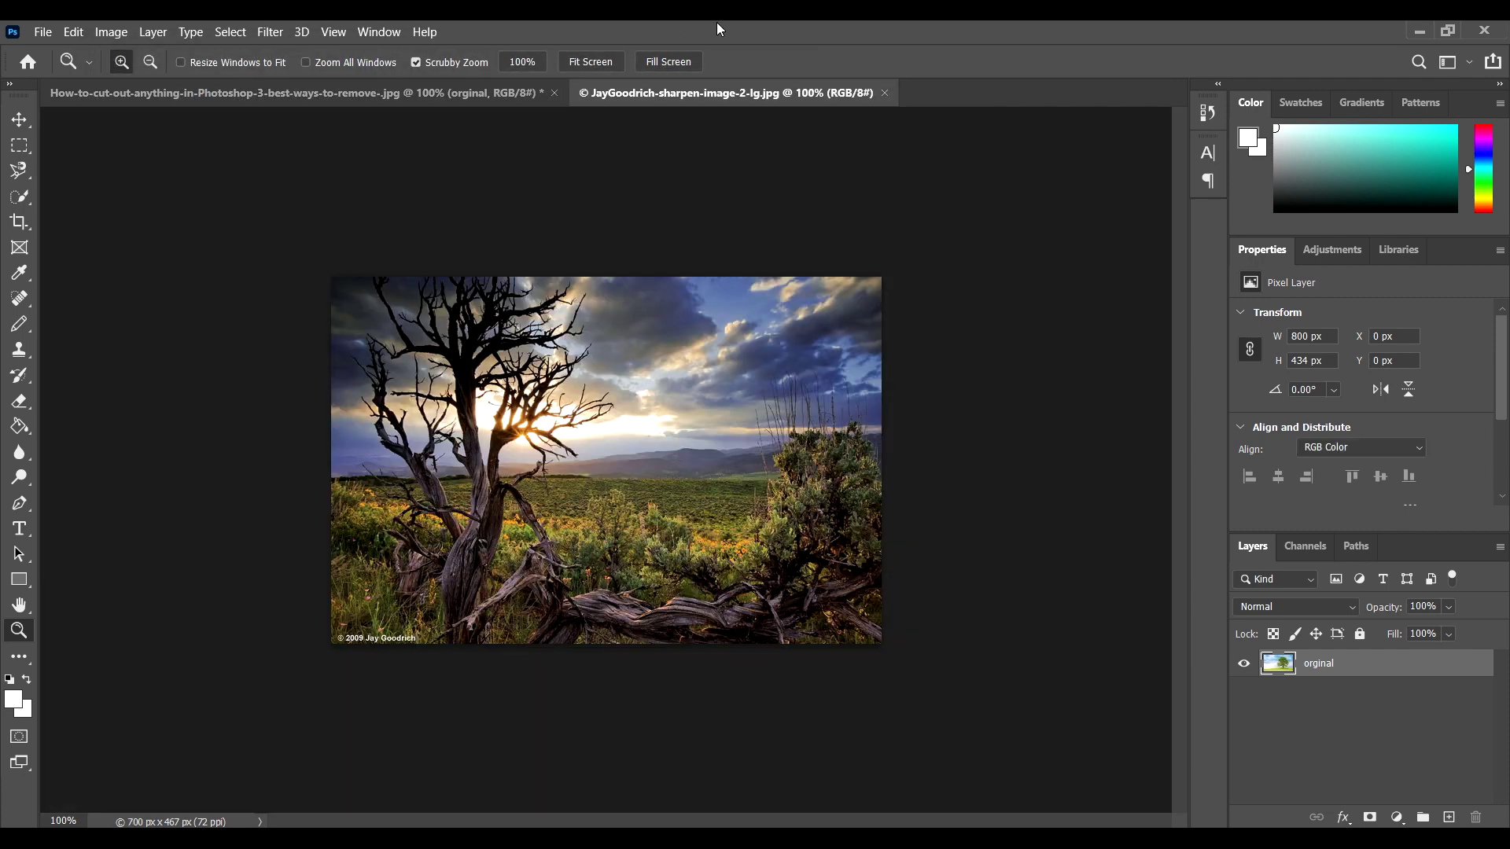
pyautogui.click(112, 32)
pyautogui.moveTo(140, 78)
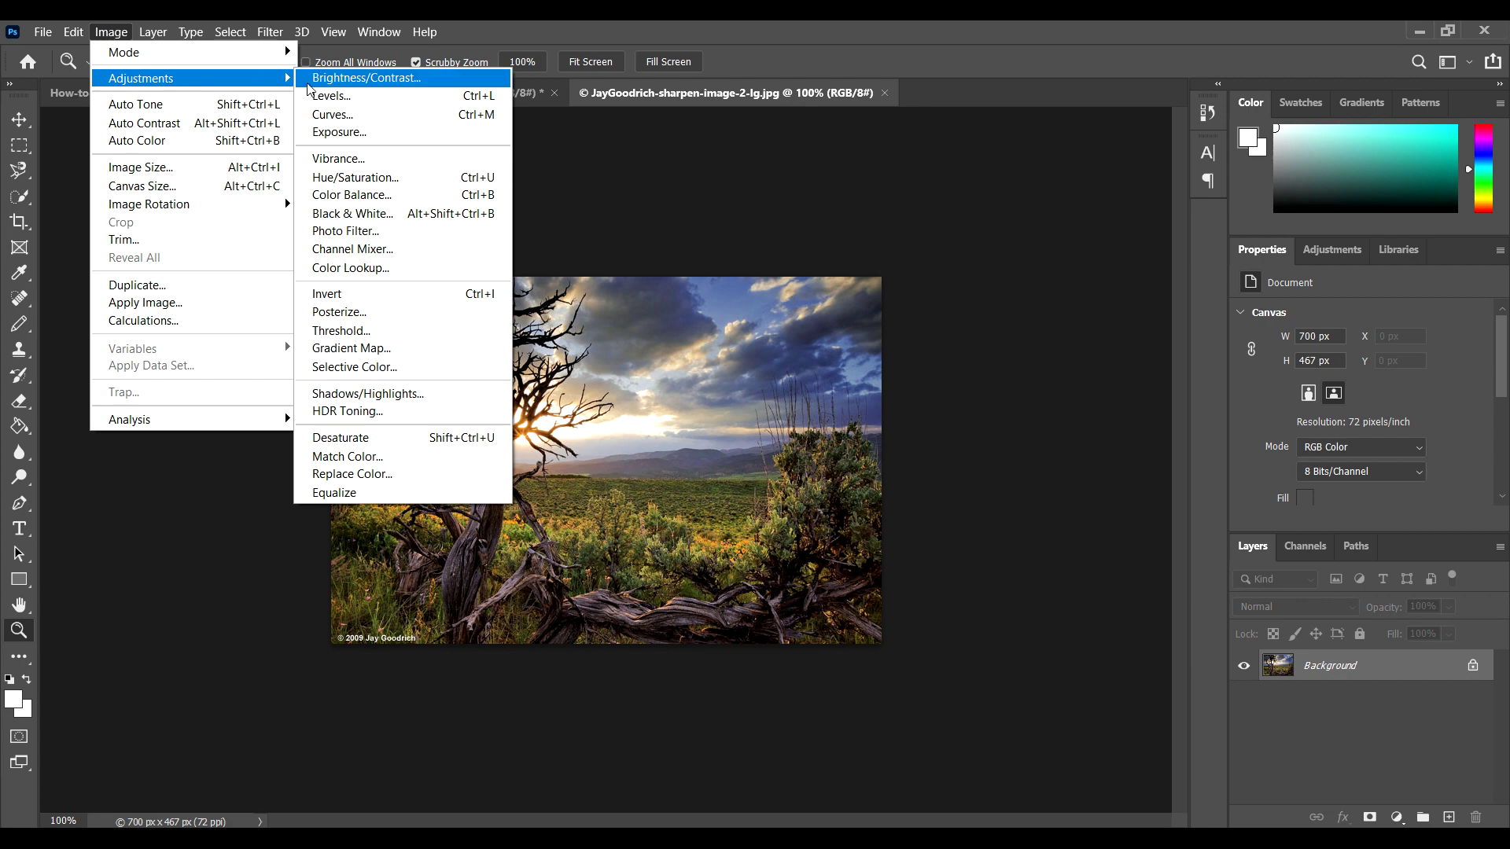
pyautogui.click(326, 103)
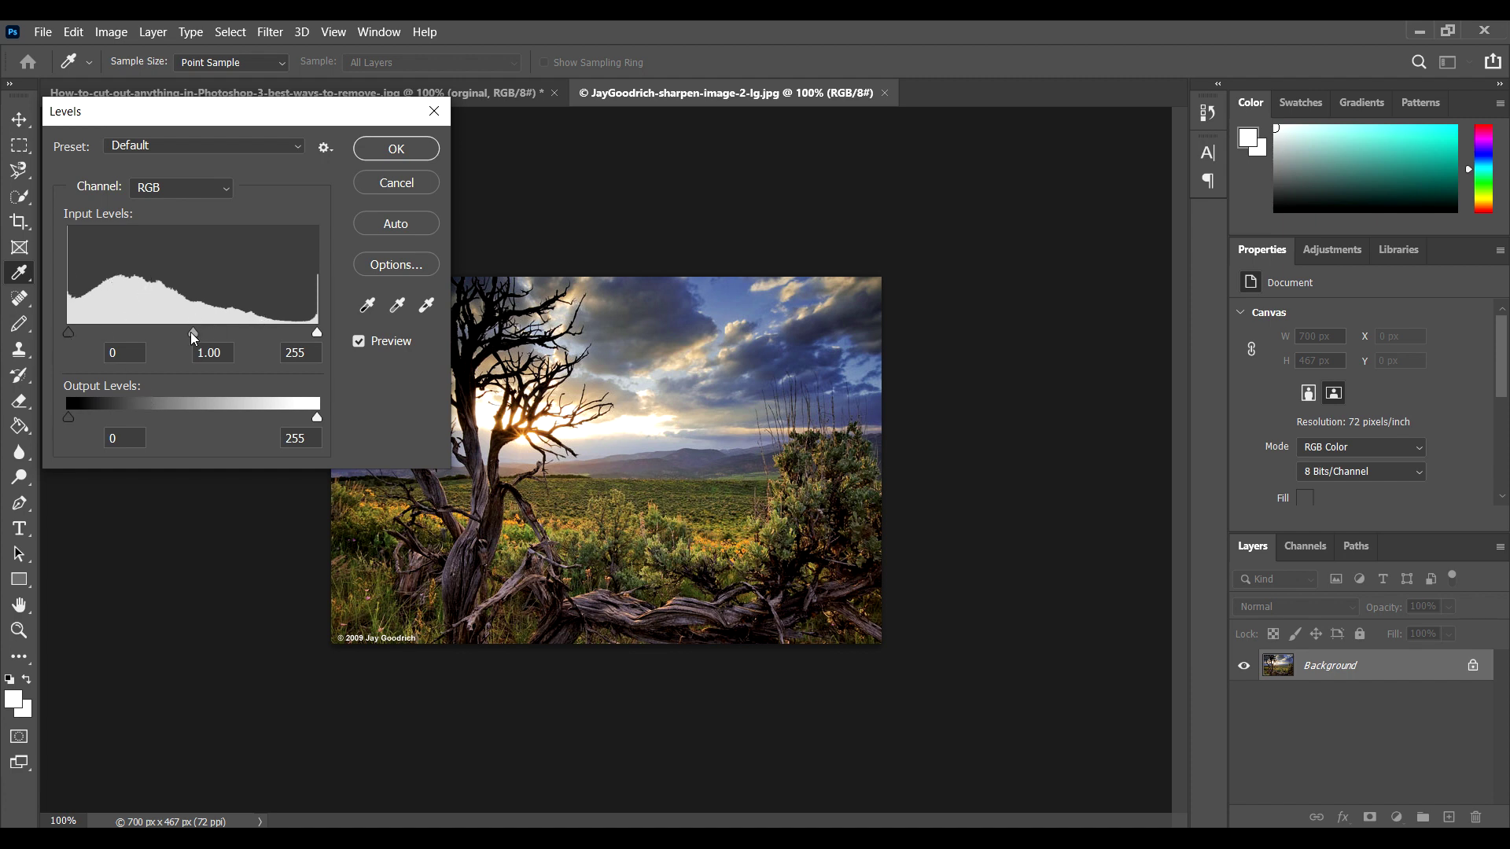
pyautogui.moveTo(193, 334)
pyautogui.mouseDown()
pyautogui.moveTo(163, 329)
pyautogui.moveTo(190, 332)
pyautogui.mouseUp()
pyautogui.moveTo(68, 333); pyautogui.dragTo(148, 334)
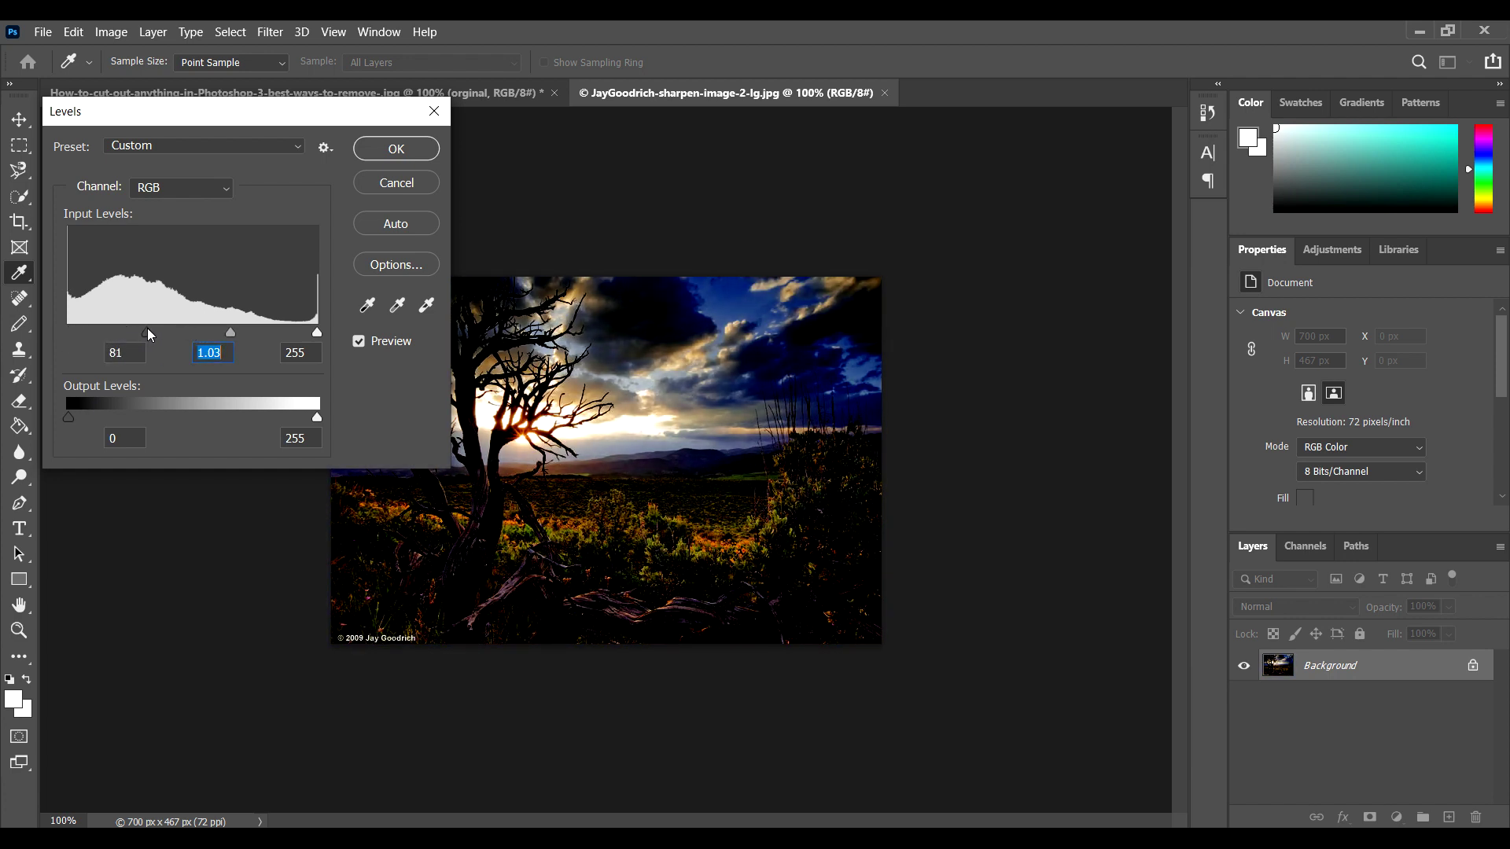
pyautogui.click(402, 150)
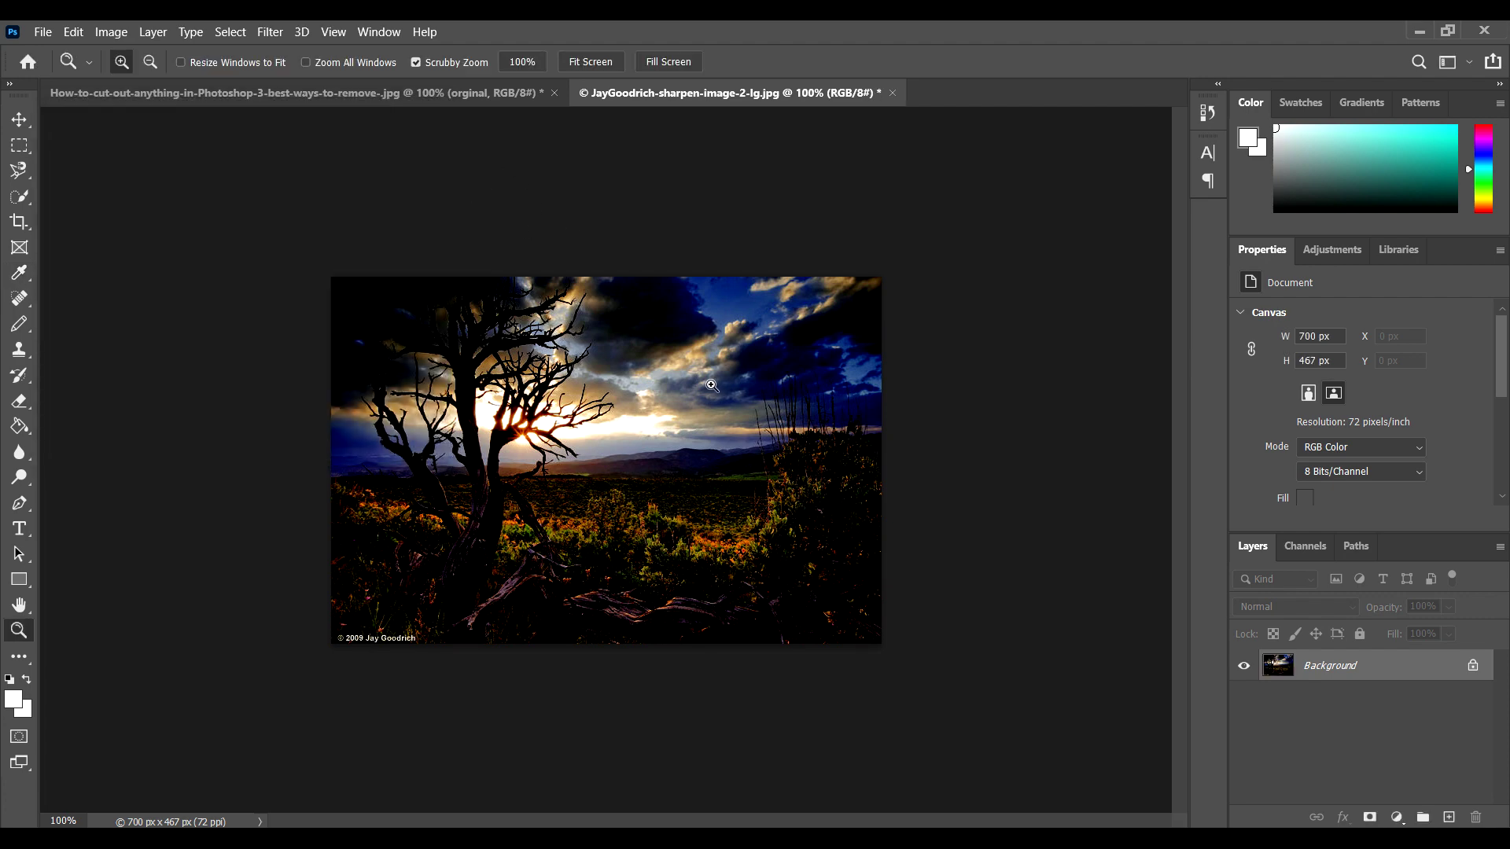
pyautogui.hotkey('ctrl', 'z')
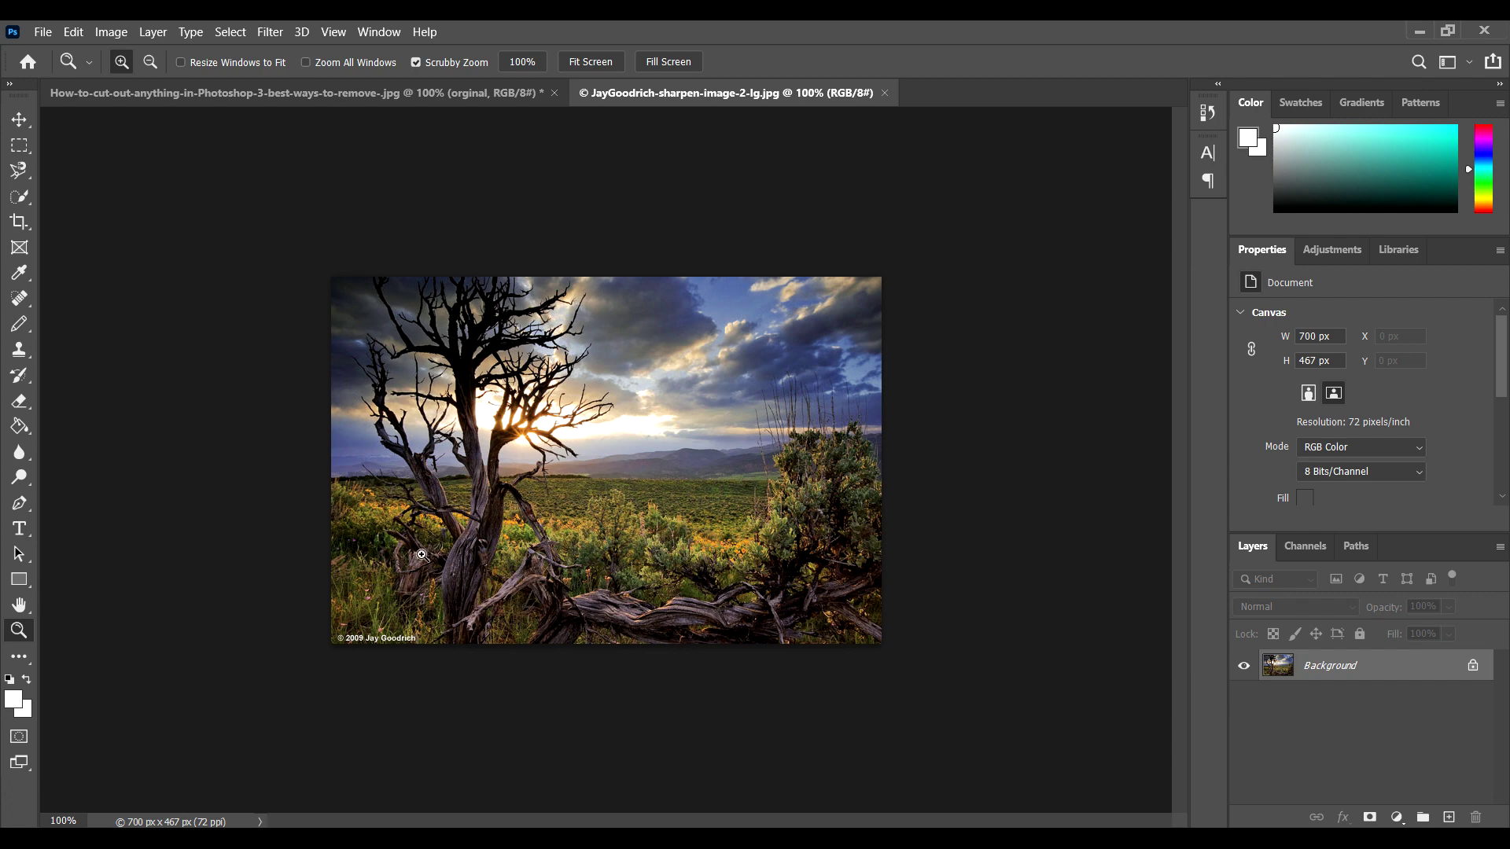
pyautogui.click(111, 33)
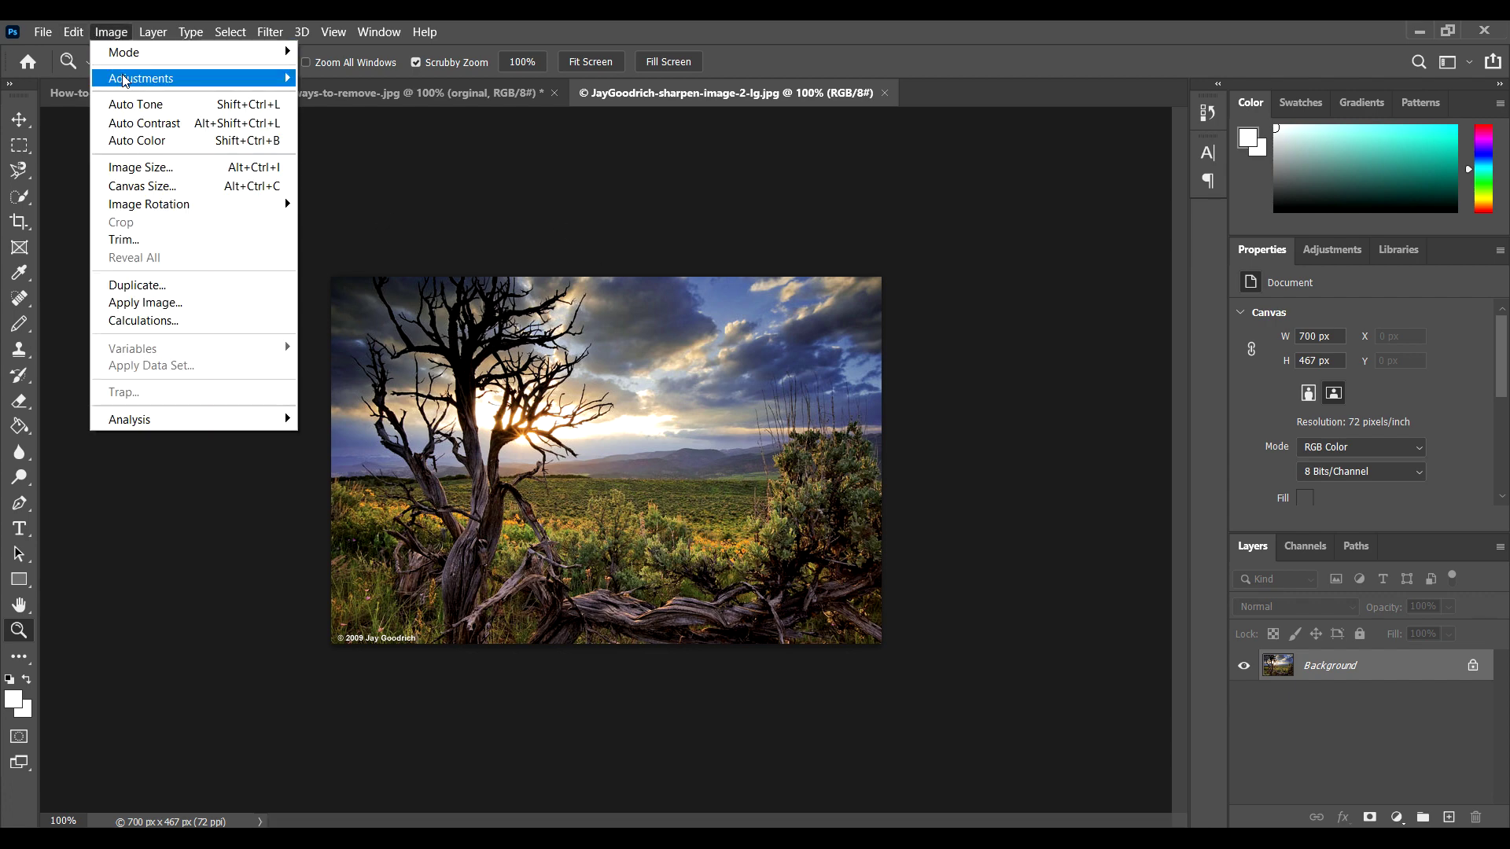
pyautogui.moveTo(140, 78)
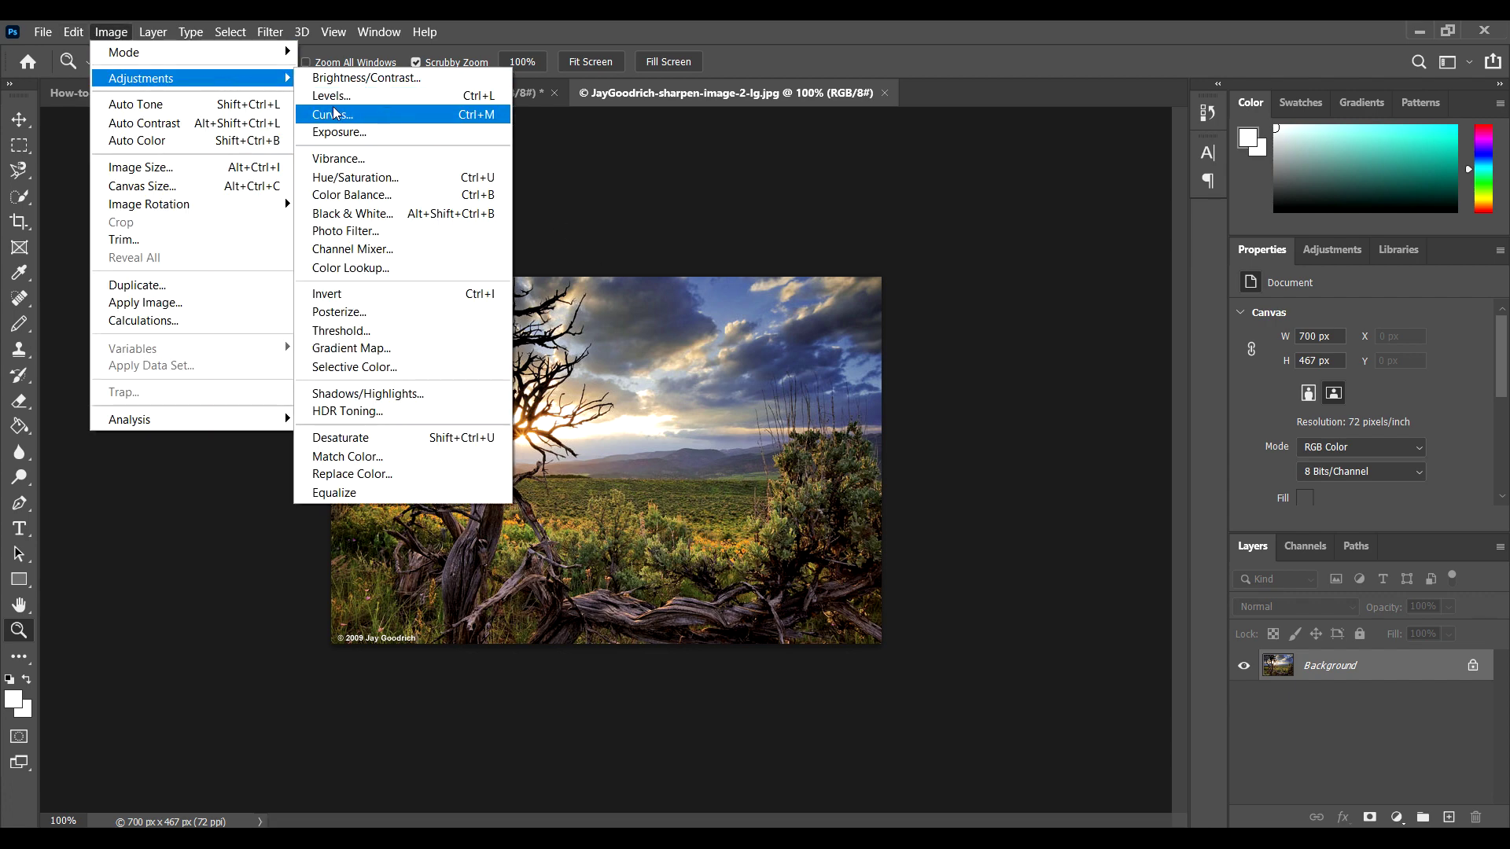
# In Curves on the sunset photo, try raising the midtones with extra points, undoing the last change
pyautogui.click(336, 115)
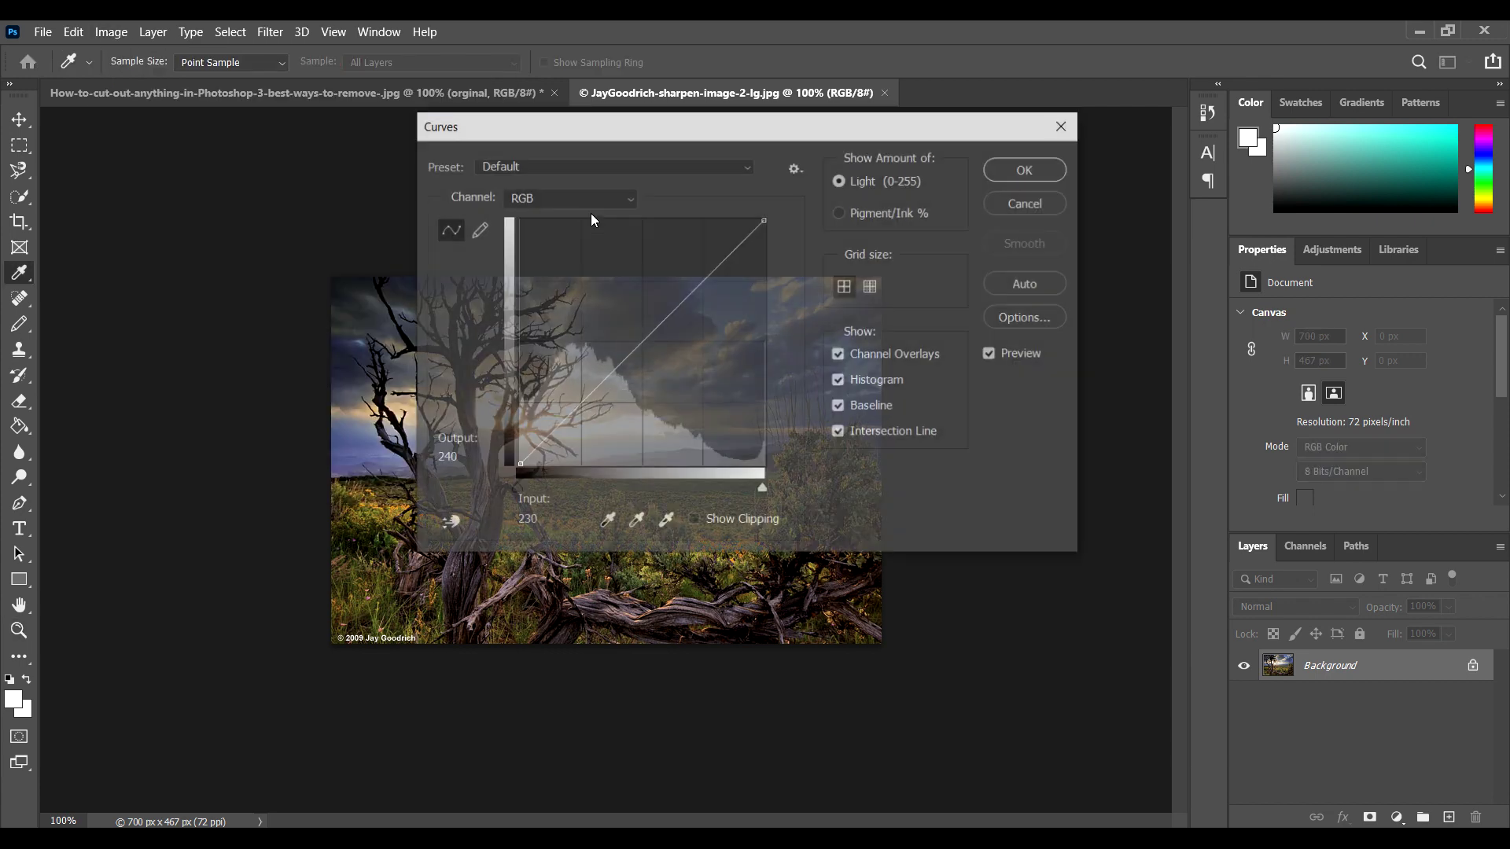
pyautogui.moveTo(764, 130); pyautogui.dragTo(1271, 220)
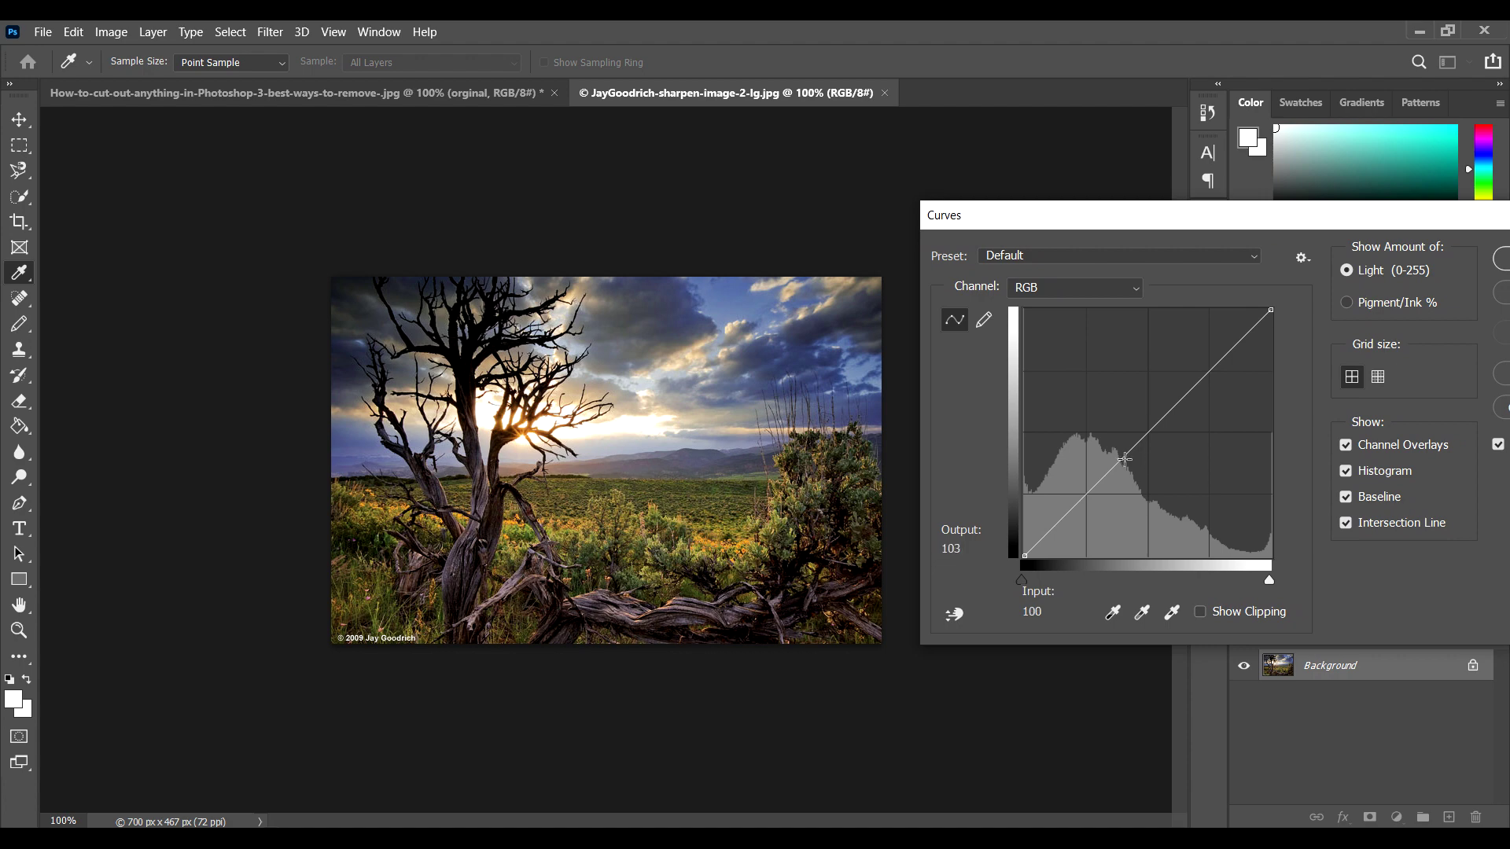
pyautogui.moveTo(1127, 453); pyautogui.dragTo(1067, 432)
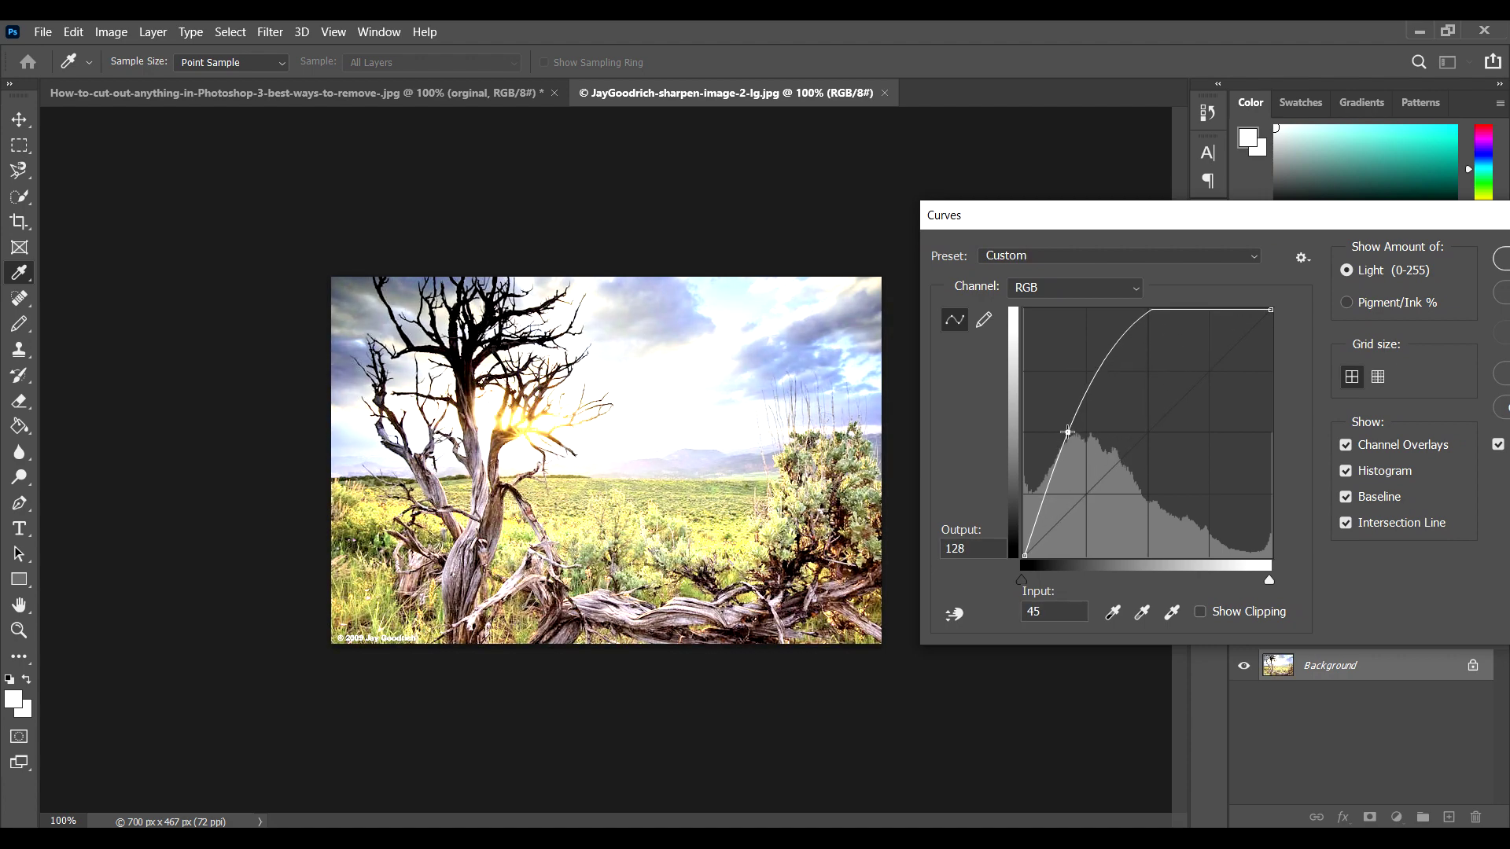
pyautogui.moveTo(1151, 310)
pyautogui.mouseDown()
pyautogui.moveTo(1196, 394)
pyautogui.moveTo(1193, 432)
pyautogui.moveTo(1110, 363)
pyautogui.moveTo(1085, 294)
pyautogui.mouseUp()
pyautogui.click(1080, 419)
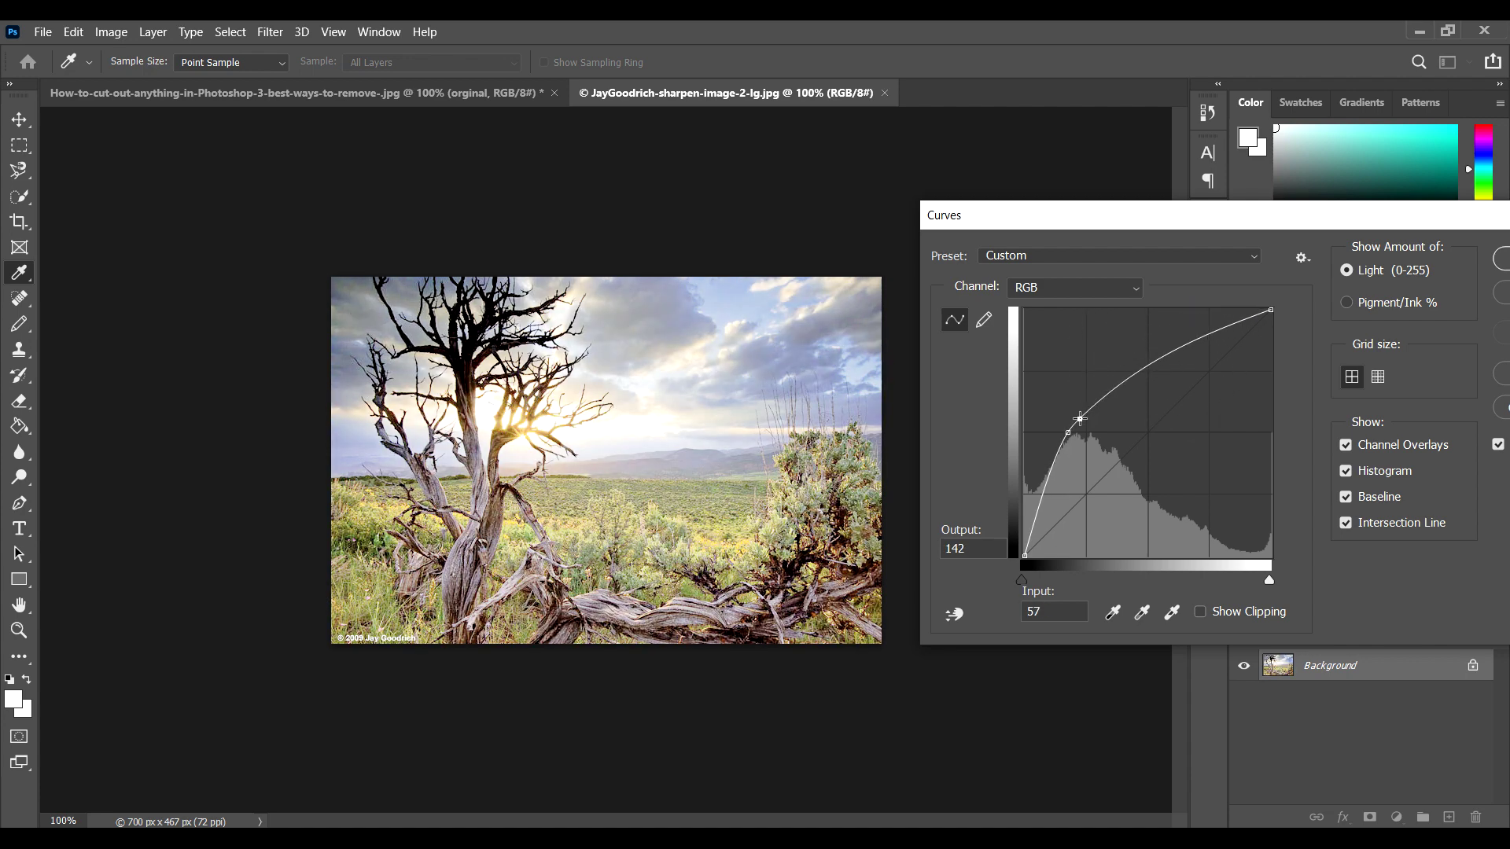
pyautogui.hotkey('ctrl', 'z')
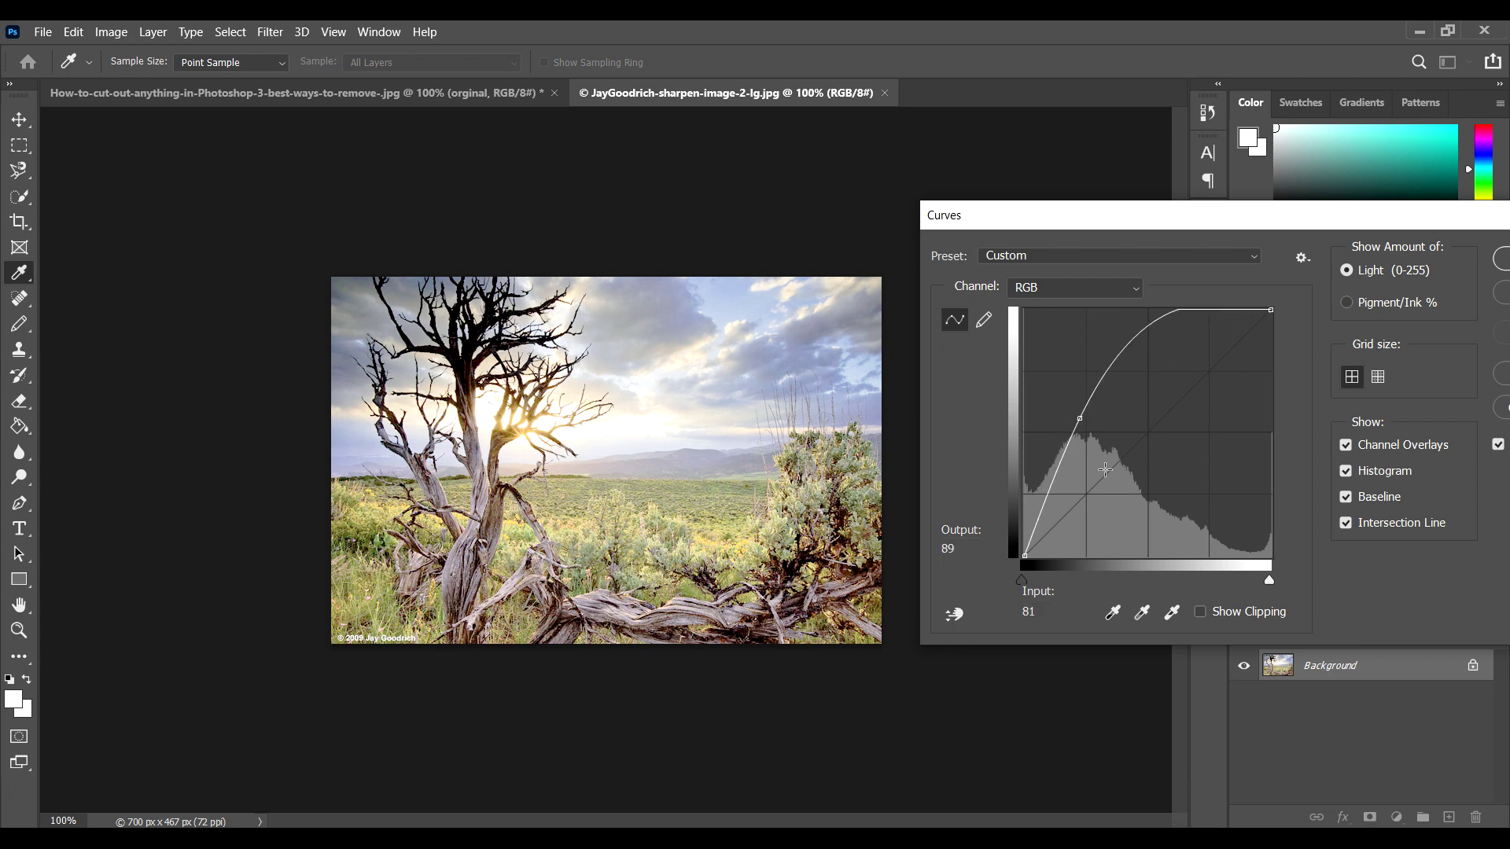
# Set a steep brightening curve lifting input 38 to output 106 and apply it
pyautogui.moveTo(1080, 417); pyautogui.dragTo(1170, 532)
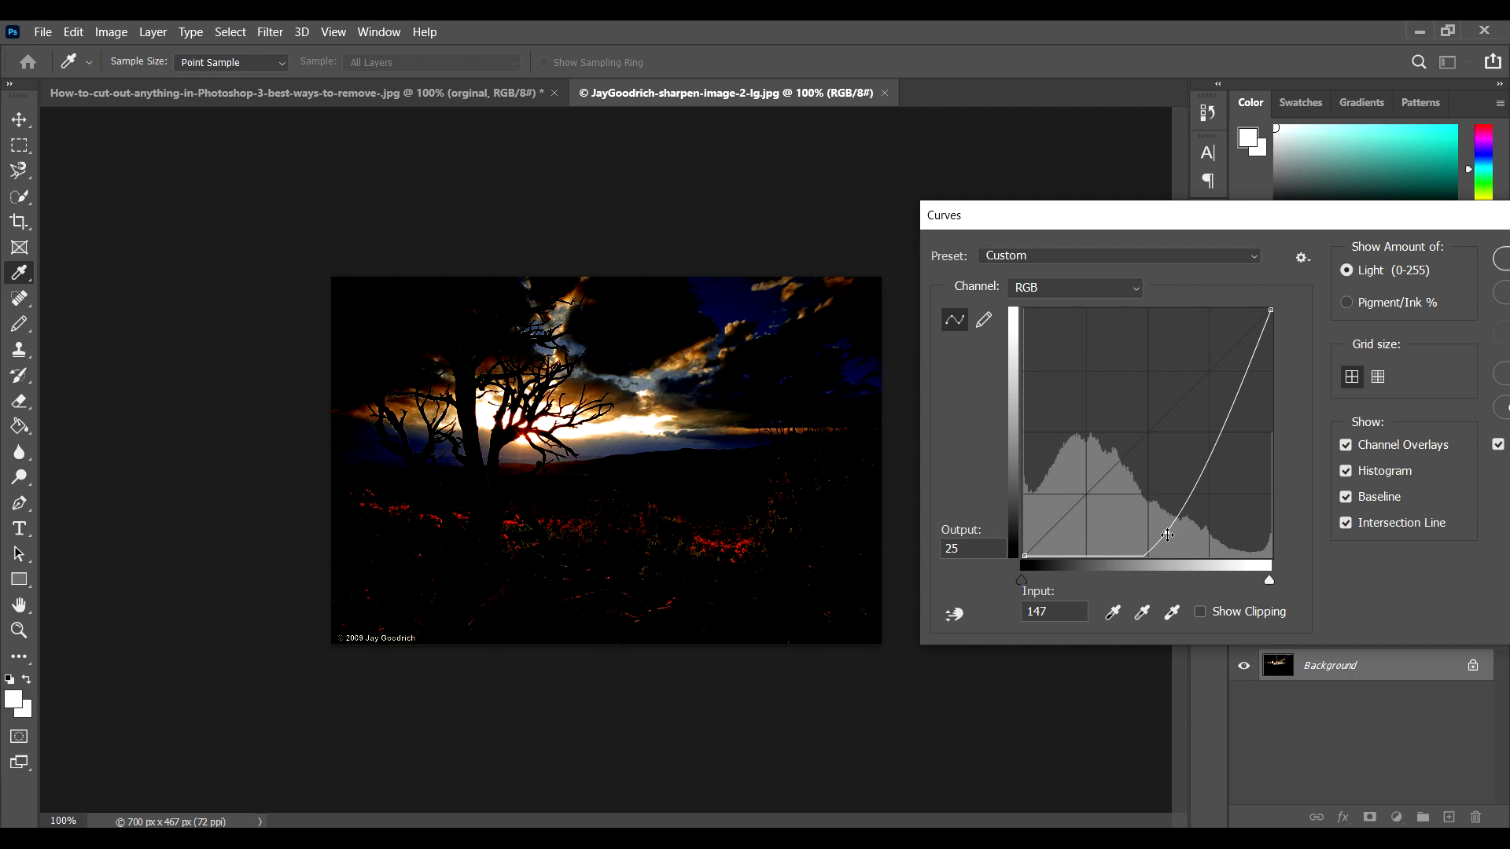
pyautogui.moveTo(1167, 534)
pyautogui.mouseDown()
pyautogui.moveTo(1075, 483)
pyautogui.moveTo(1102, 494)
pyautogui.mouseUp()
pyautogui.moveTo(1193, 504); pyautogui.dragTo(1062, 452)
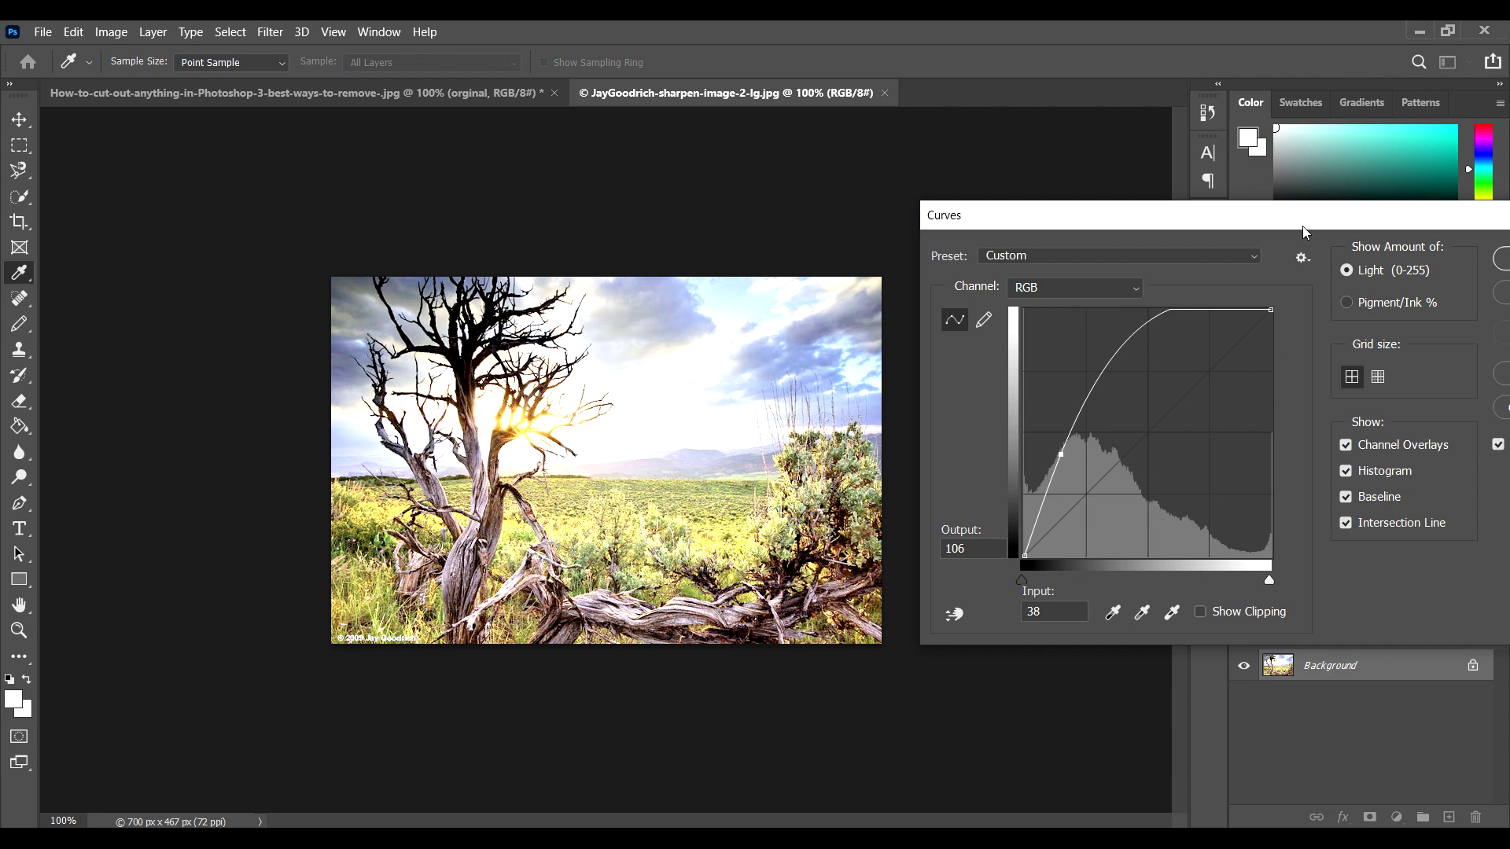
pyautogui.moveTo(1302, 225); pyautogui.dragTo(765, 249)
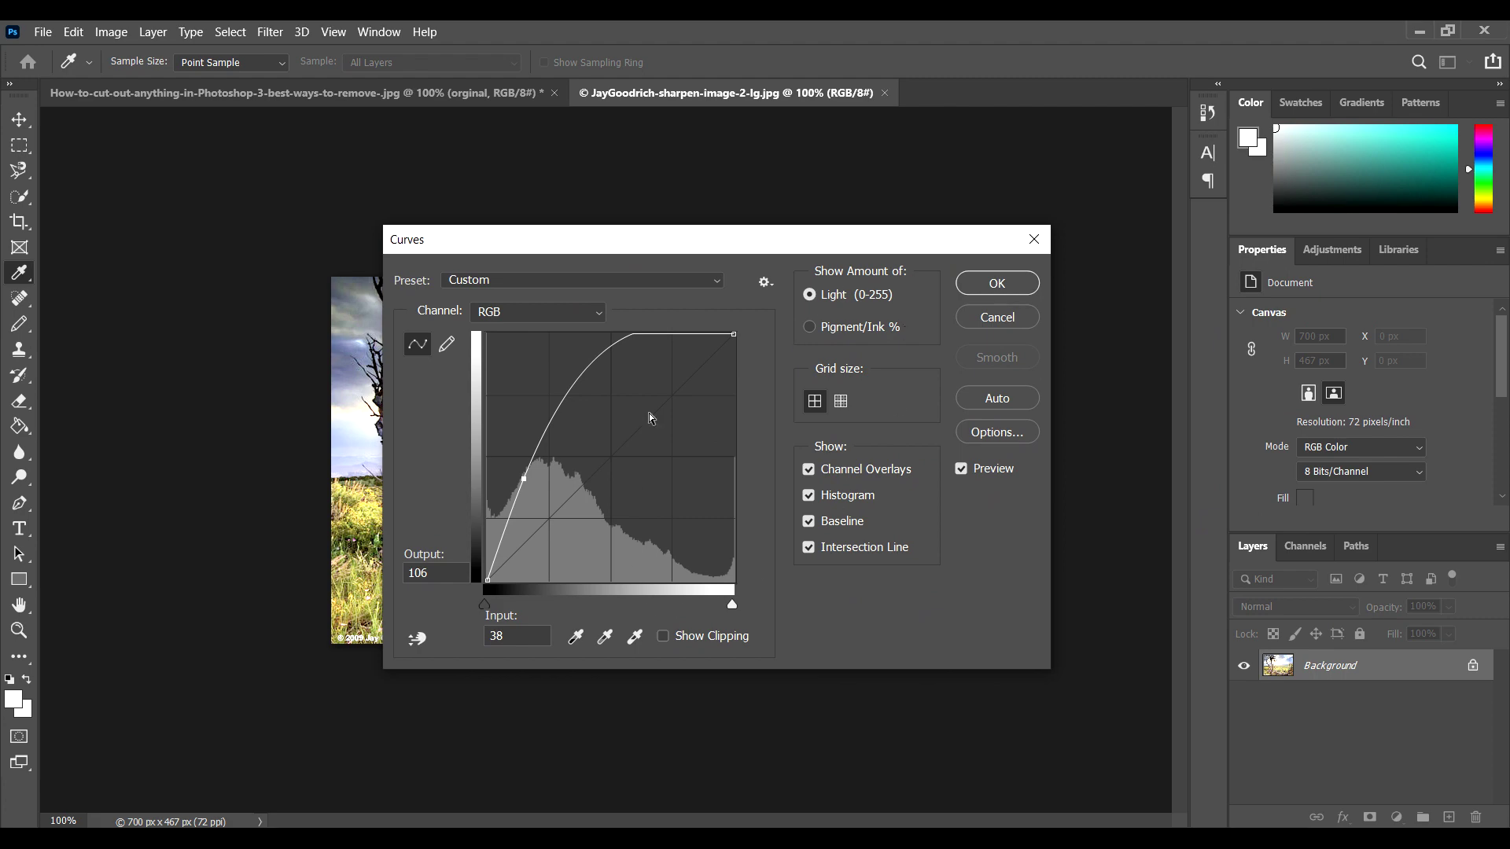
pyautogui.click(995, 286)
pyautogui.press('z')
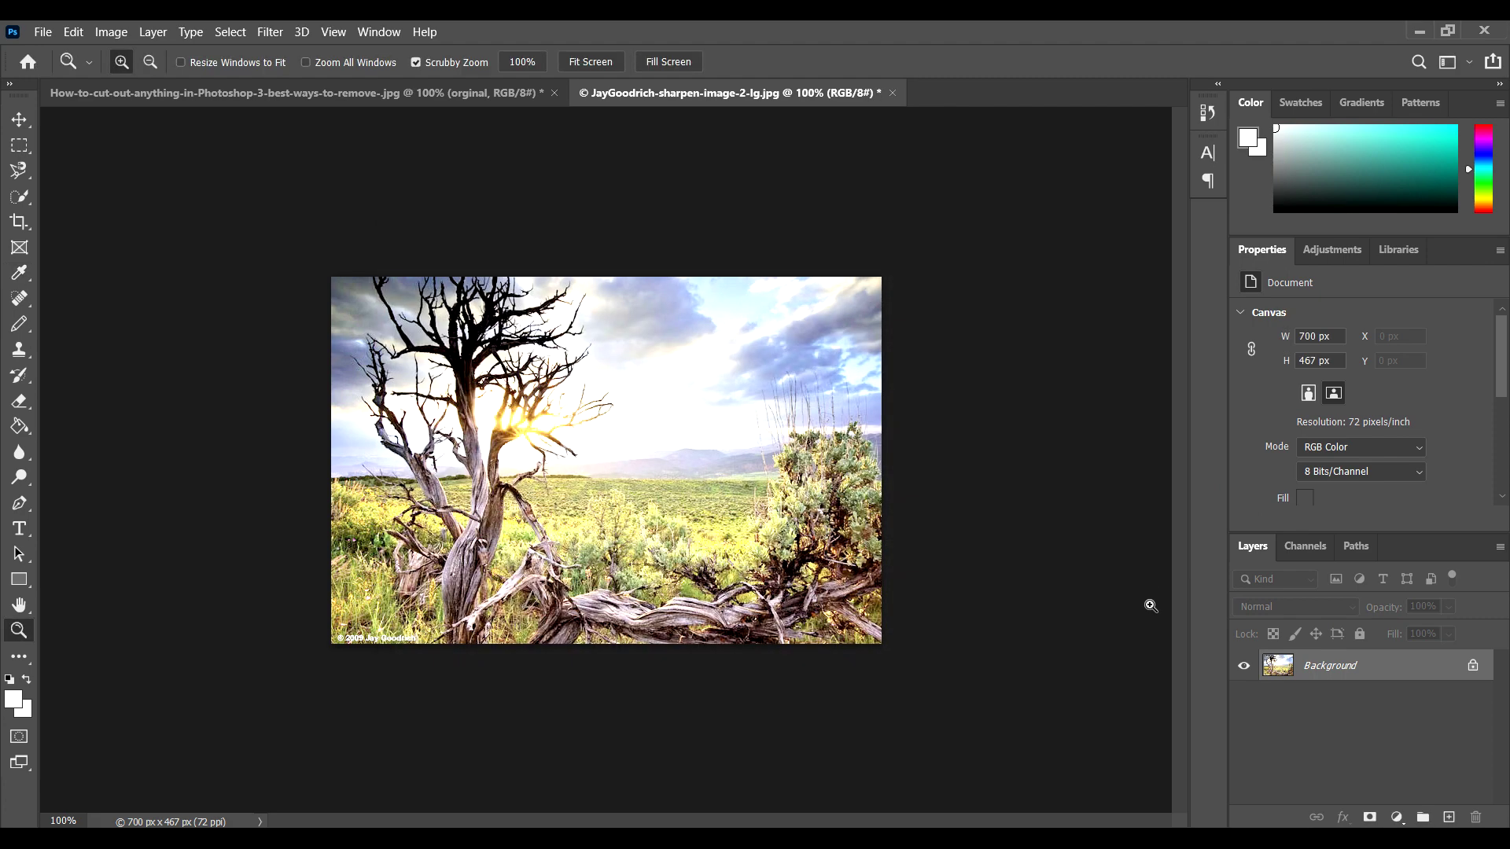
pyautogui.press('F10')
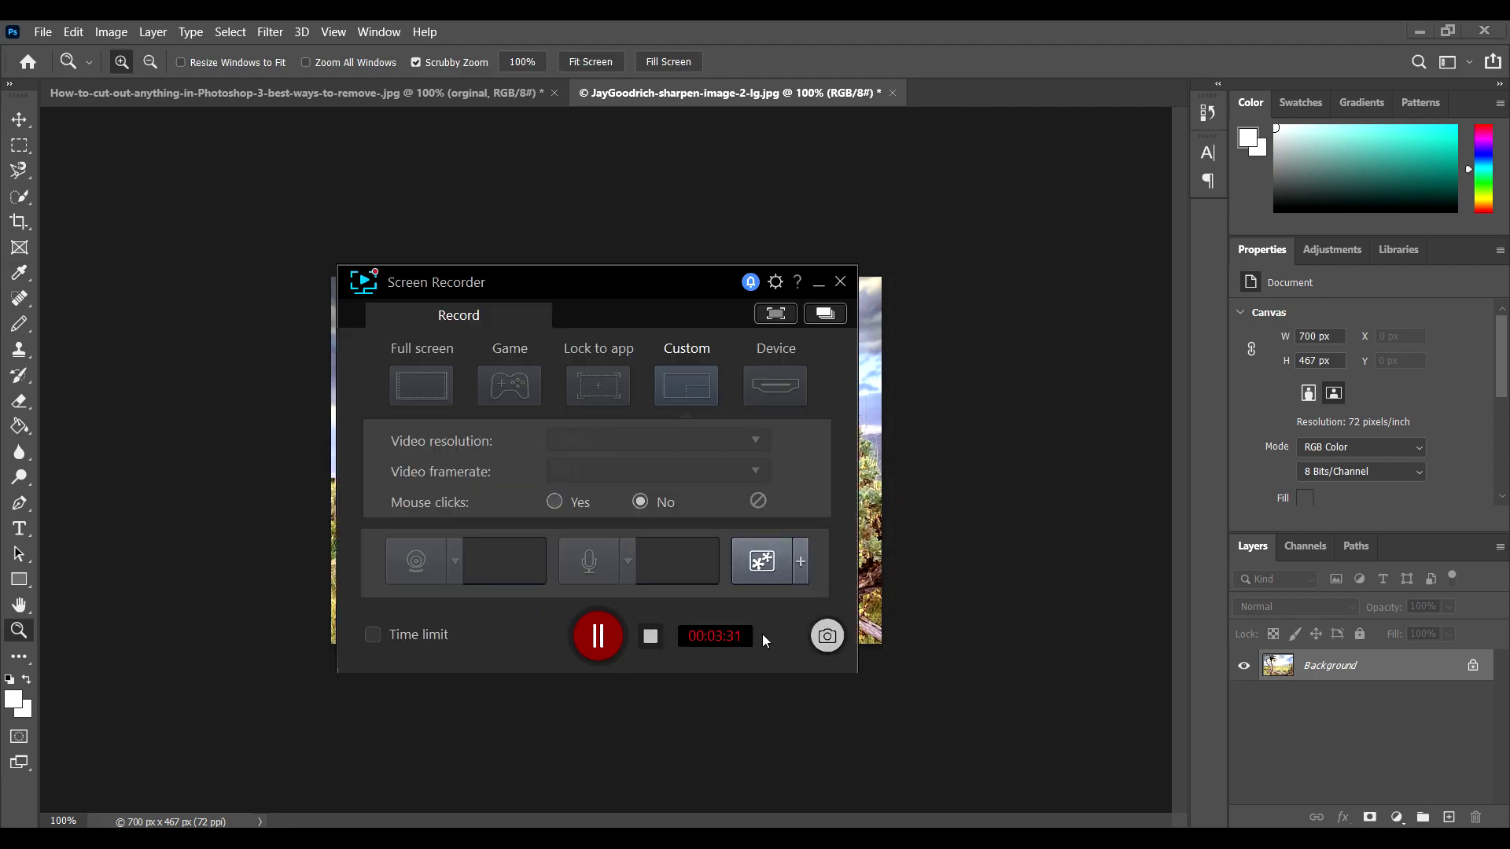